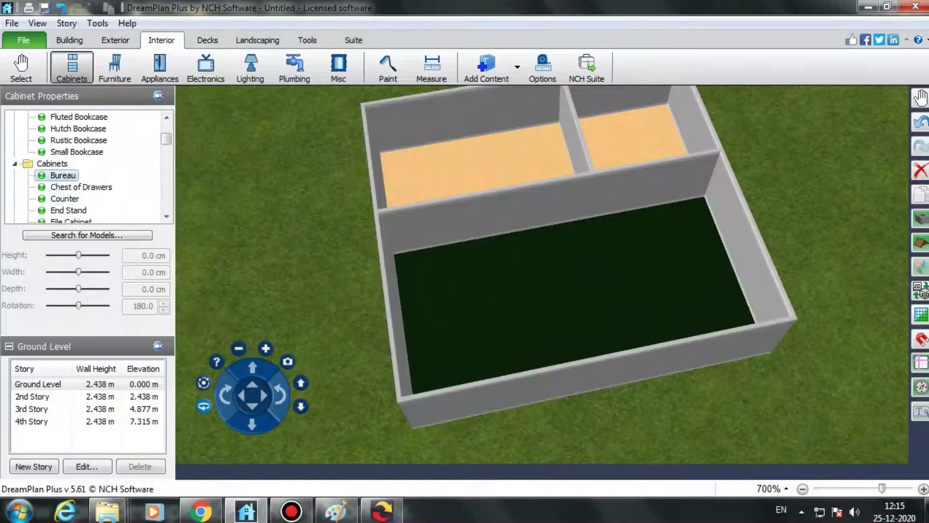
- Place a Bureau in the outer corner of the larger wood-floored room and a Contemporary Bed against its inner wall
left_click(404, 157)
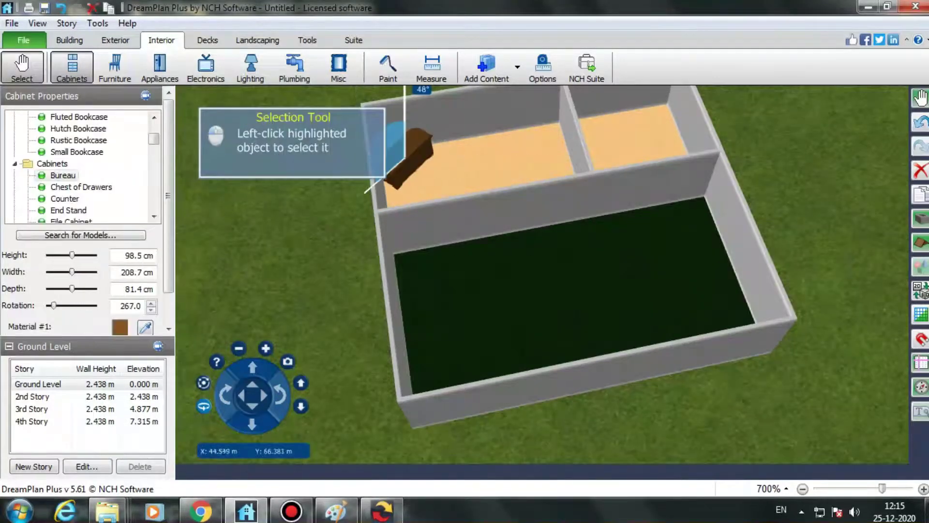
scroll(543, 271, "down", 5)
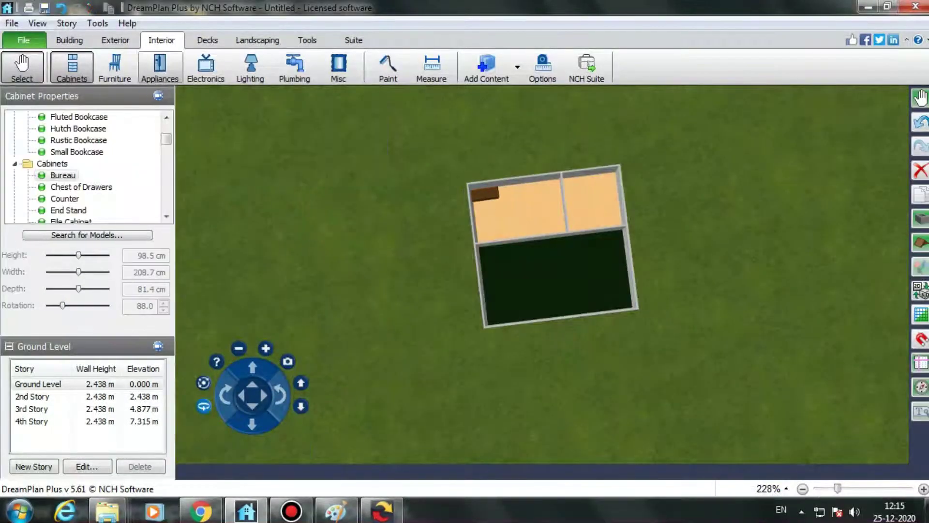
left_click(115, 68)
left_click(68, 140)
left_click(84, 151)
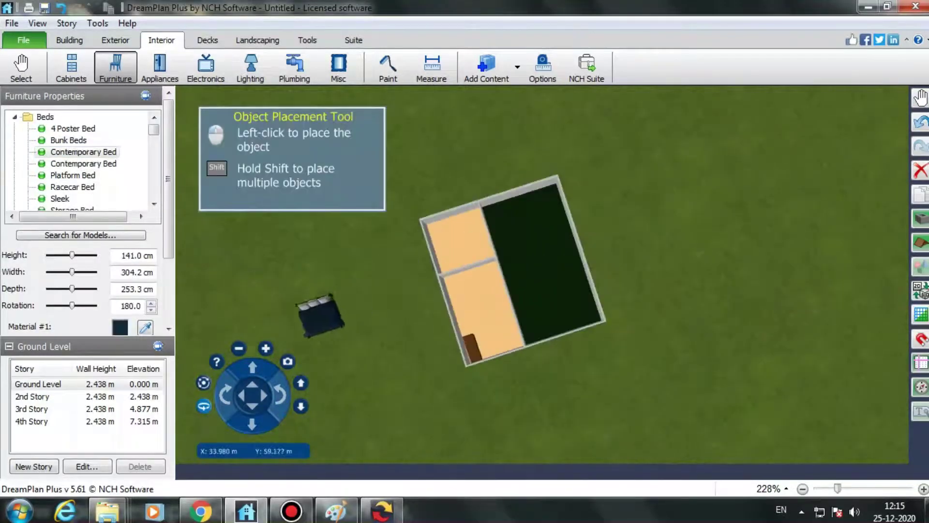
left_click(522, 331)
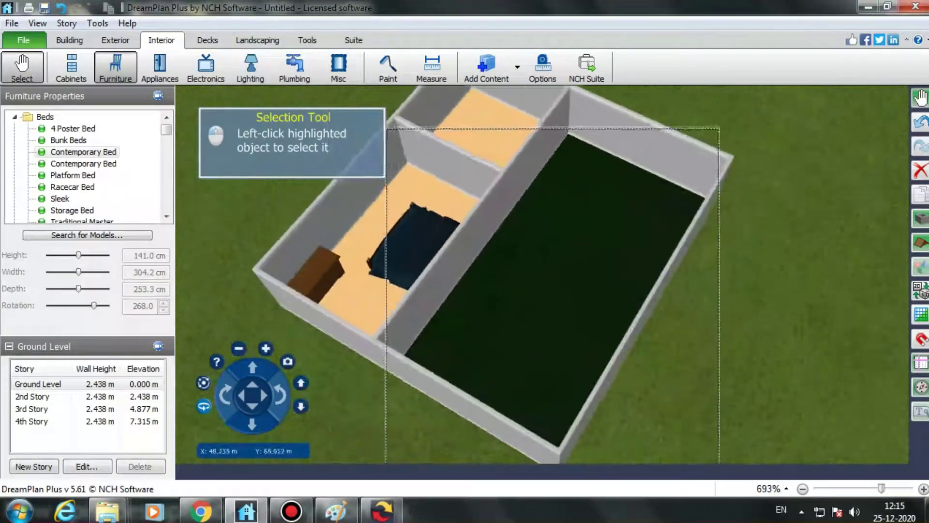
- Add a 1/2 Glass Entry door in the wall between the bedroom and the dark green area, beside the bed
left_click(69, 40)
left_click(160, 68)
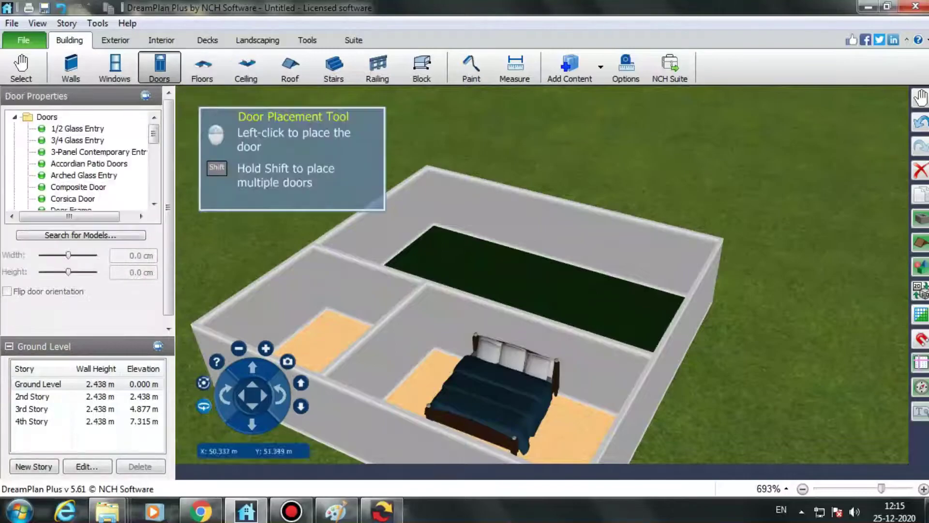
right_click_drag(484, 300, 542, 334)
left_click(98, 152)
left_click(78, 141)
left_click(78, 129)
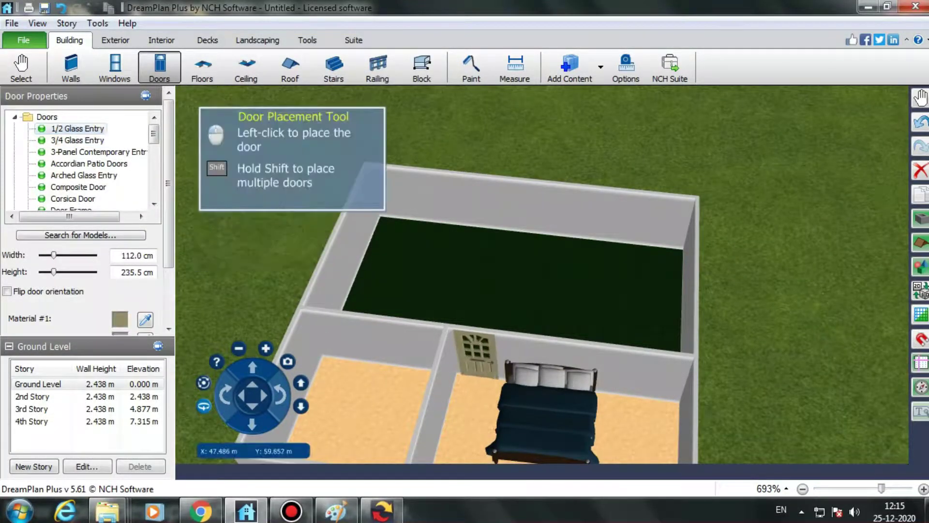
left_click(474, 355)
- Move the bed slightly away from the door and place a Conference Office Chair on its far side
left_click_drag(547, 411, 565, 415)
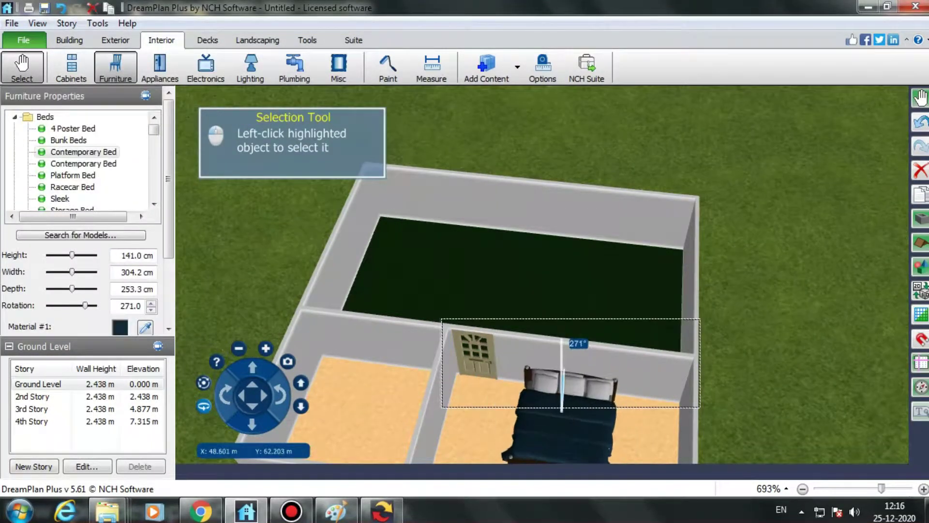
left_click(498, 281)
scroll(92, 160, "down", 3)
left_click(93, 152)
left_click(637, 419)
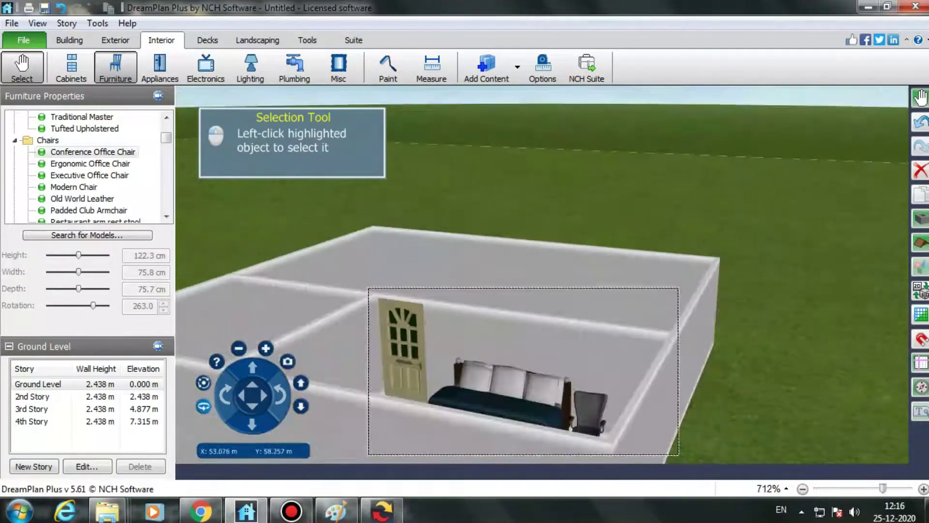
scroll(484, 271, "down", 3)
right_click_drag(484, 271, 581, 339)
left_click(69, 40)
left_click(114, 68)
left_click(161, 40)
left_click(115, 40)
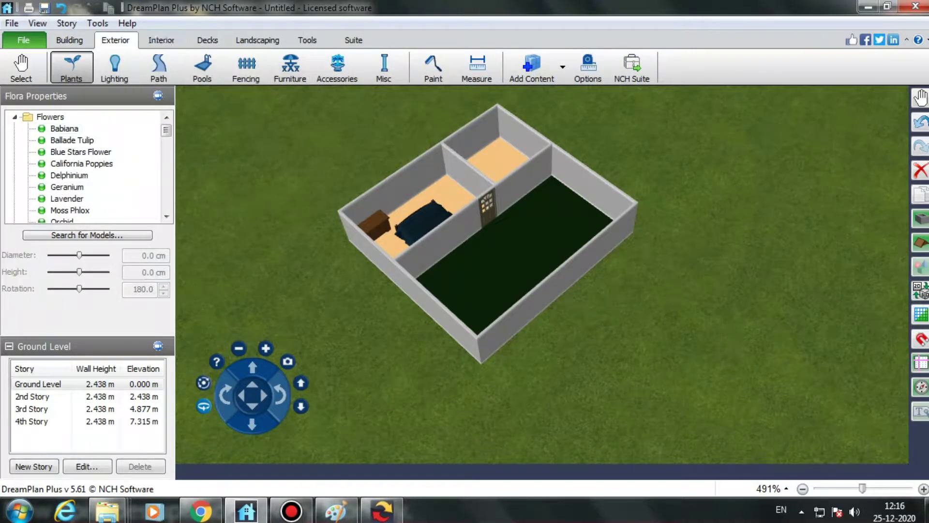
- Mount a wall-mounted Flatscreen TV and an Air Conditioner (Wall) 2 on the bedroom's outer wall opposite the bed
left_click(161, 40)
left_click(71, 68)
left_click(207, 68)
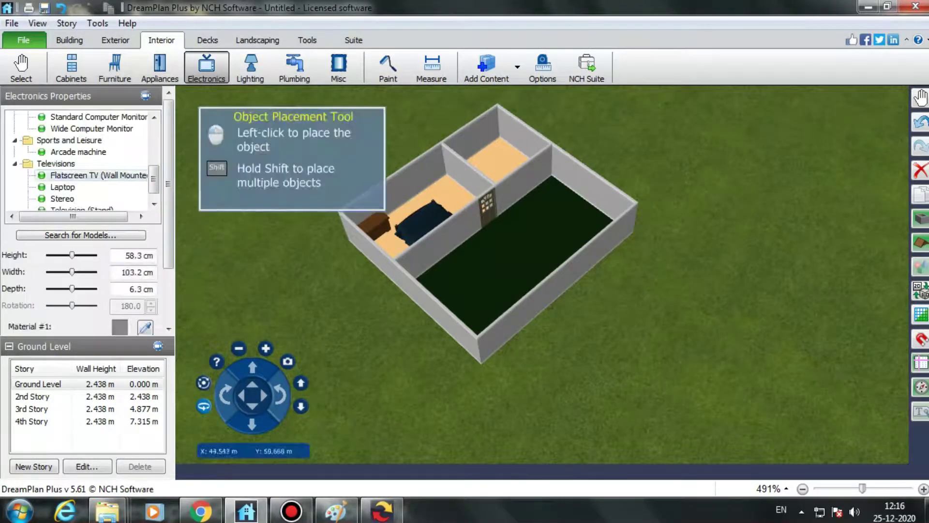
left_click(160, 68)
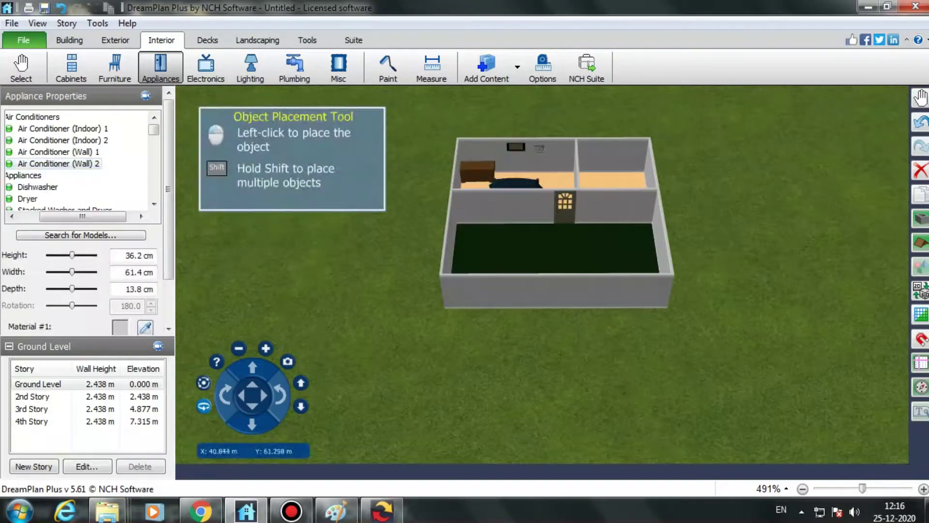
left_click(540, 148)
- Place an Over-Under refrigerator in the bedroom near the bureau and rotate it
scroll(53, 189, "down", 9)
left_click(38, 152)
right_click_drag(610, 208, 721, 325)
left_click(361, 273)
right_click_drag(772, 343, 653, 310)
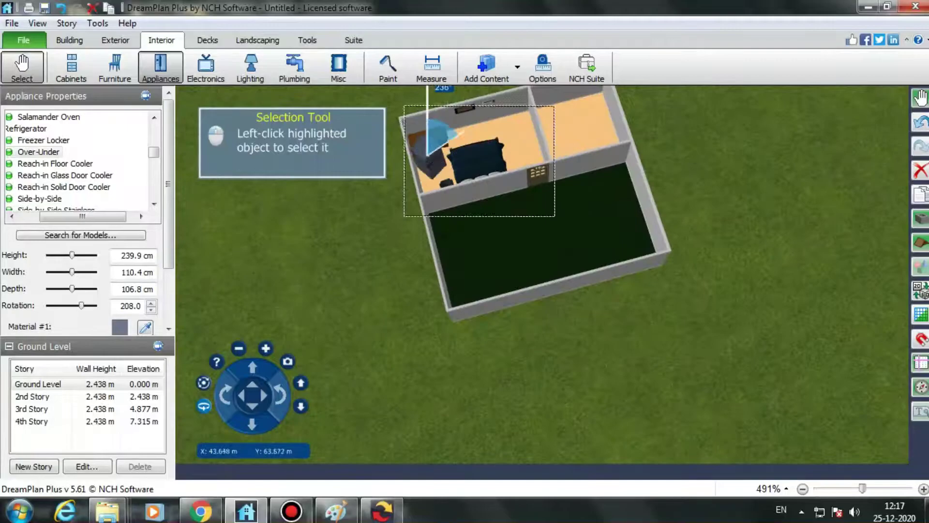
left_click_drag(429, 104, 426, 104)
- Resize the refrigerator to 122.2 cm high and 84.3 cm wide in the corner beside the bed, and move the office chair next to it
right_click_drag(654, 310, 726, 310)
scroll(630, 271, "down", 5)
scroll(629, 271, "up", 6)
left_click(782, 242)
left_click_drag(829, 208, 779, 195)
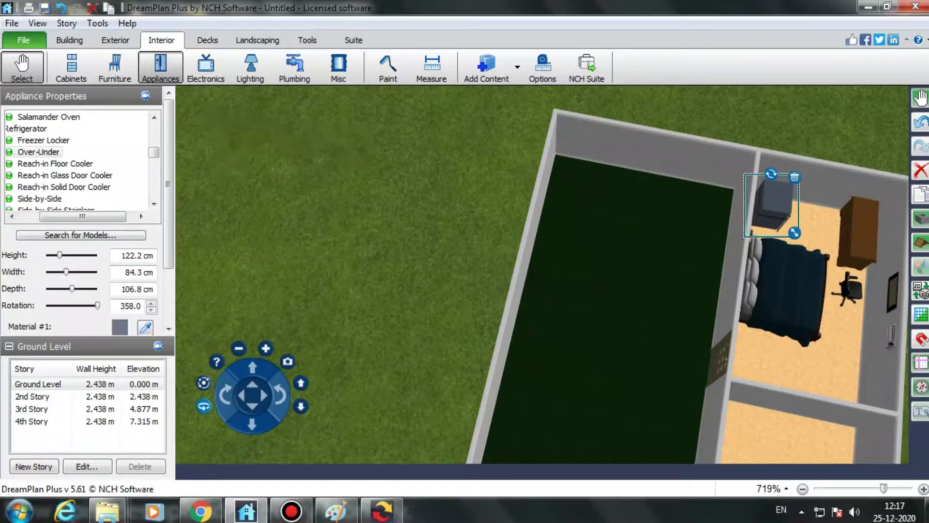
left_click_drag(72, 289, 67, 288)
left_click_drag(850, 289, 820, 213)
left_click(436, 242)
- Place a Wall Shower and Tub against the outer wall of the smaller wood-floored room
scroll(542, 271, "down", 4)
right_click_drag(629, 291, 412, 319)
scroll(542, 271, "down", 2)
left_click(115, 68)
left_click(295, 68)
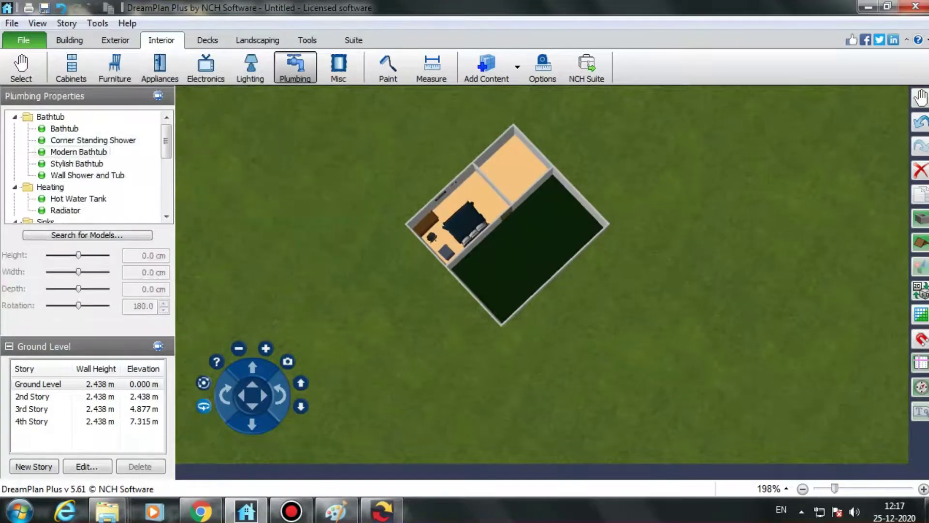
left_click(87, 175)
left_click(447, 219)
- Place a Hot Water Tank beside the bathtub in the bathroom
scroll(447, 219, "up", 5)
right_click_drag(447, 242, 581, 232)
scroll(447, 242, "up", 2)
scroll(435, 242, "down", 4)
scroll(465, 271, "up", 3)
scroll(79, 170, "down", 1)
left_click(79, 164)
left_click(455, 412)
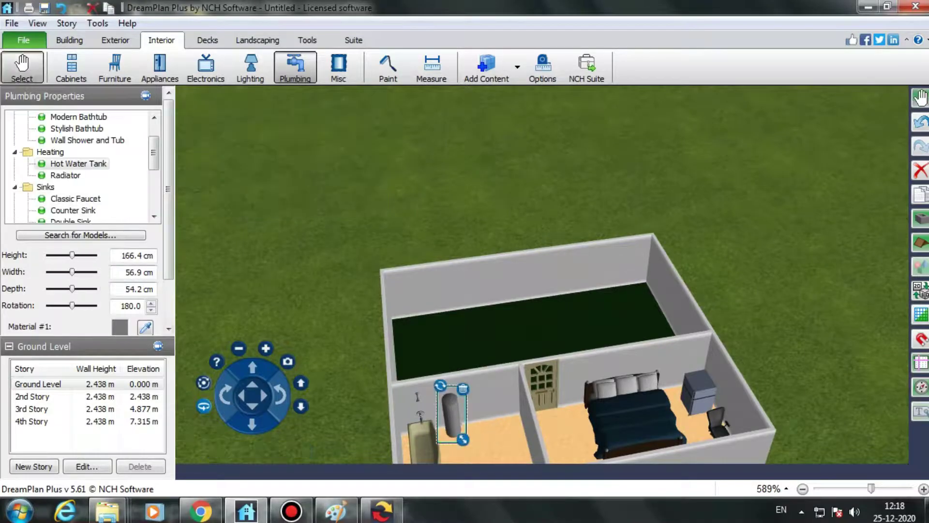
- Place a Stand Alone Sink against the wall shared by the bathroom and the bedroom
left_click(69, 152)
left_click(72, 129)
left_click(80, 141)
right_click_drag(339, 300, 542, 310)
left_click(716, 343)
- Draw interior walls that partition off a small cubicle in the bathroom's outer corner
scroll(712, 343, "down", 5)
right_click_drag(702, 338, 605, 339)
scroll(581, 310, "up", 5)
right_click_drag(581, 309, 533, 397)
left_click(70, 41)
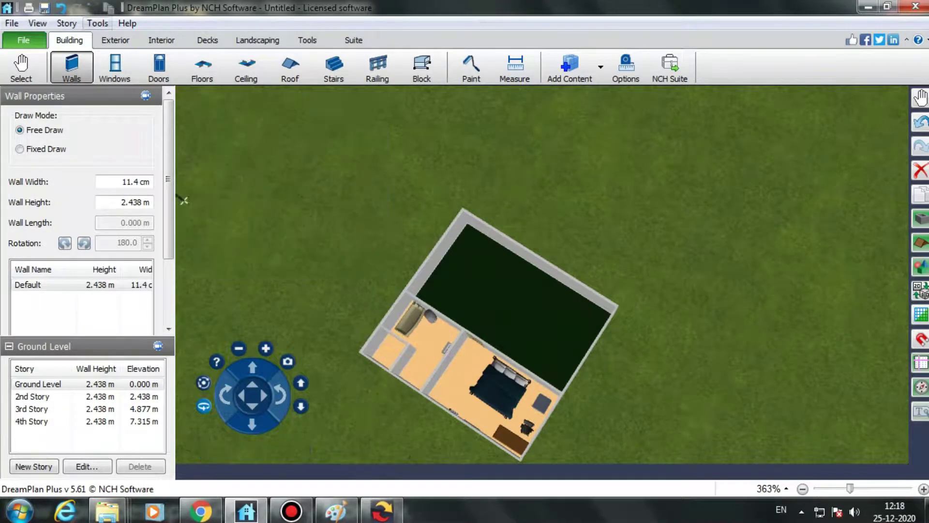
- Place a Classic Toilet inside the small bathroom cubicle
left_click(161, 40)
left_click(73, 187)
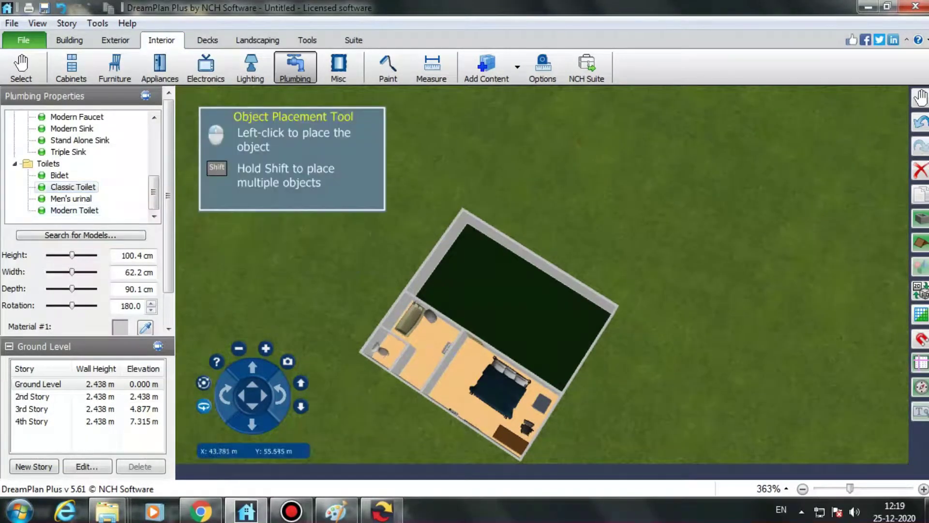
left_click(381, 350)
- Add a 1/2 Glass Entry door in the wall between the bathroom and the bedroom
right_click_drag(380, 271, 357, 273)
left_click_drag(357, 273, 467, 381)
mouse_move(468, 382)
right_mouse_down()
mouse_move(526, 359)
mouse_move(677, 218)
mouse_move(571, 301)
right_mouse_up()
left_click(70, 40)
left_click(159, 68)
left_click(78, 129)
left_click(115, 68)
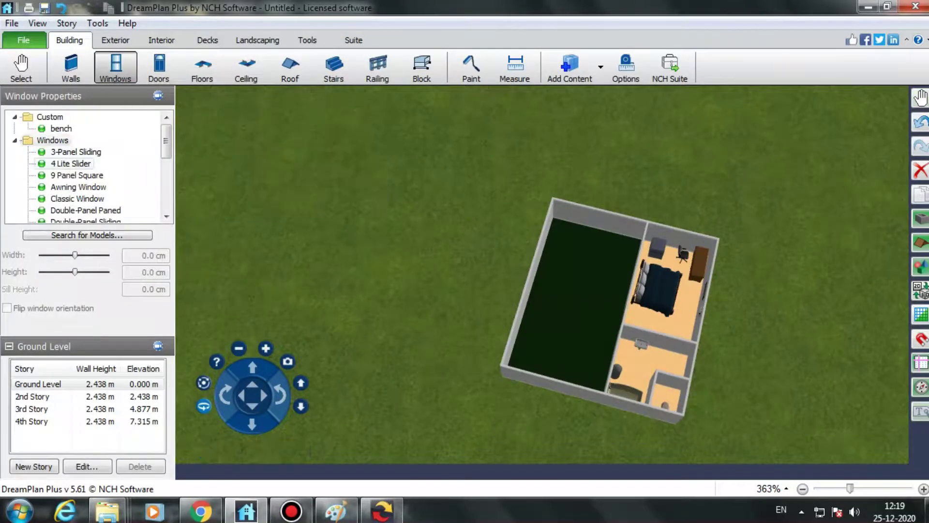
left_click(61, 129)
left_click(159, 68)
left_click(77, 129)
left_click(672, 342)
right_click_drag(672, 342, 552, 311)
left_click_drag(552, 311, 691, 435)
- Hang a framed mirror on the bathroom wall above the sink, next to the door
right_click_drag(620, 348, 397, 170)
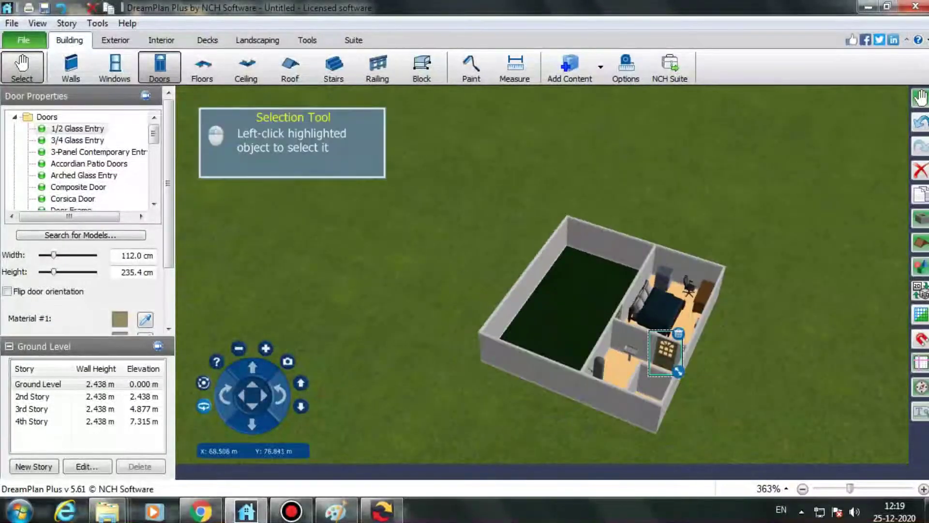
left_click(162, 40)
left_click(69, 187)
right_click_drag(334, 310, 334, 271)
left_click(659, 298)
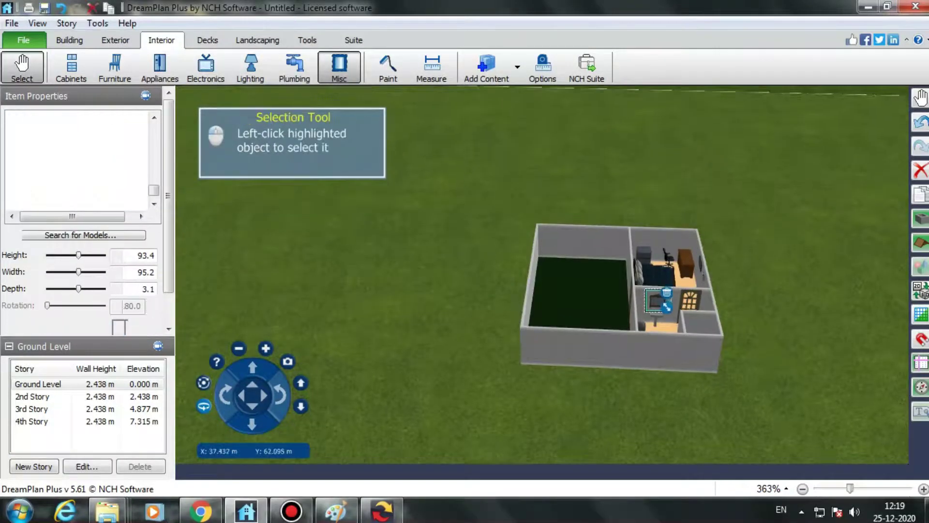
- Place a Christmas Cactus Vase in the bathroom corner and a standing person figure in front of the sink
right_click_drag(663, 300, 591, 378)
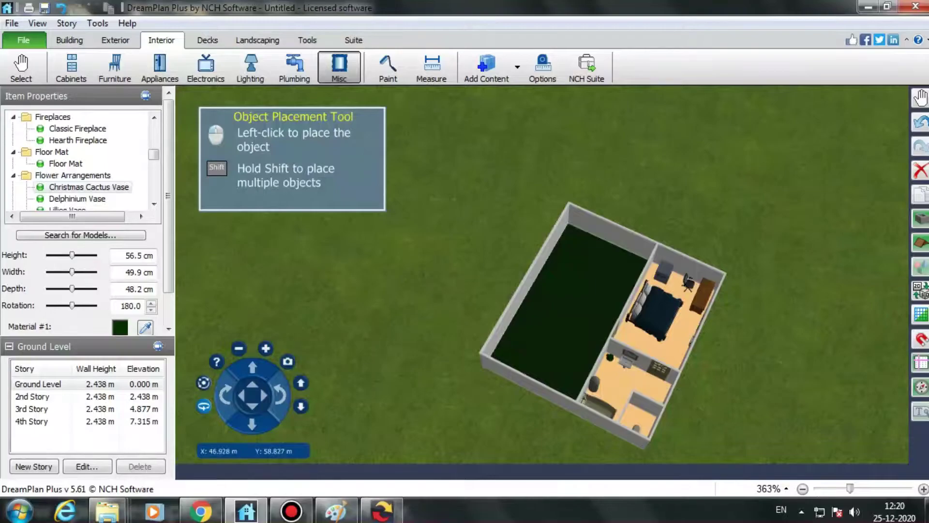
key("Escape")
left_click(88, 151)
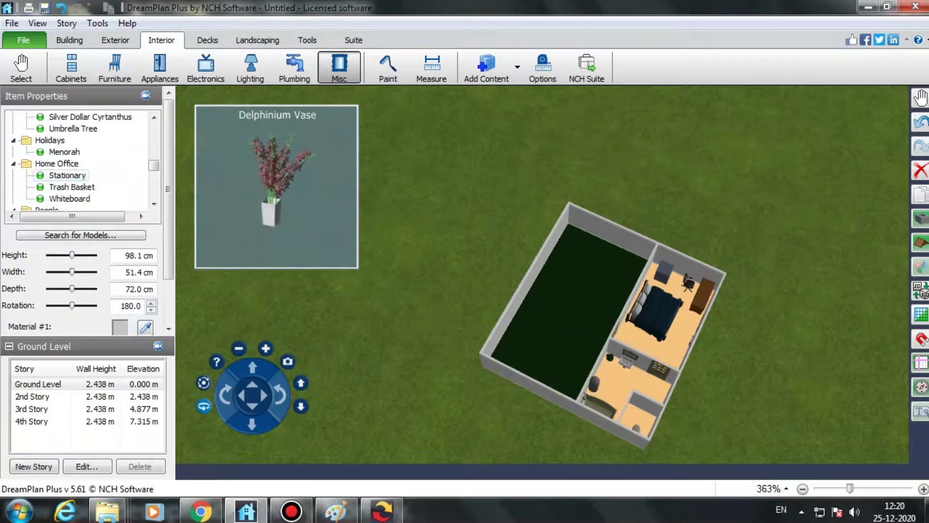
left_click(615, 368)
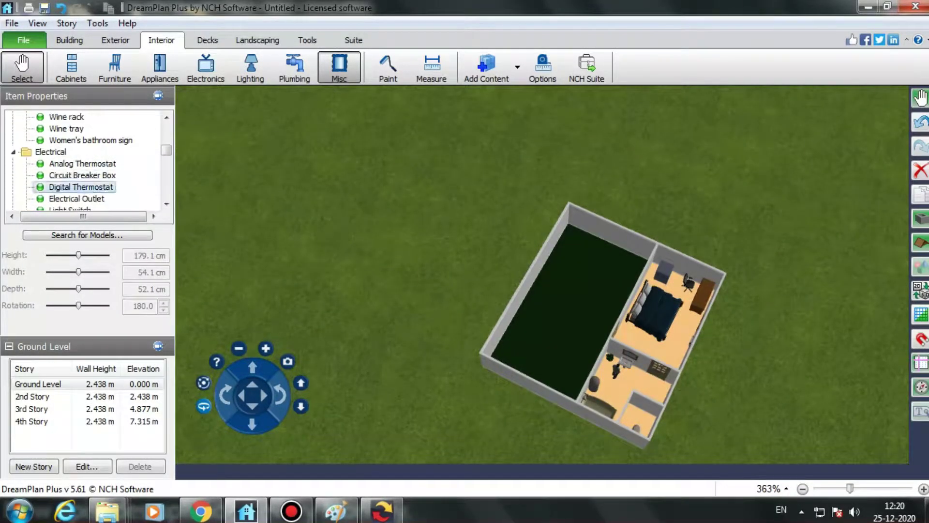
- Install a Ceiling Fan over the bed and set a Decorative Globe on top of the bureau
left_click(80, 186)
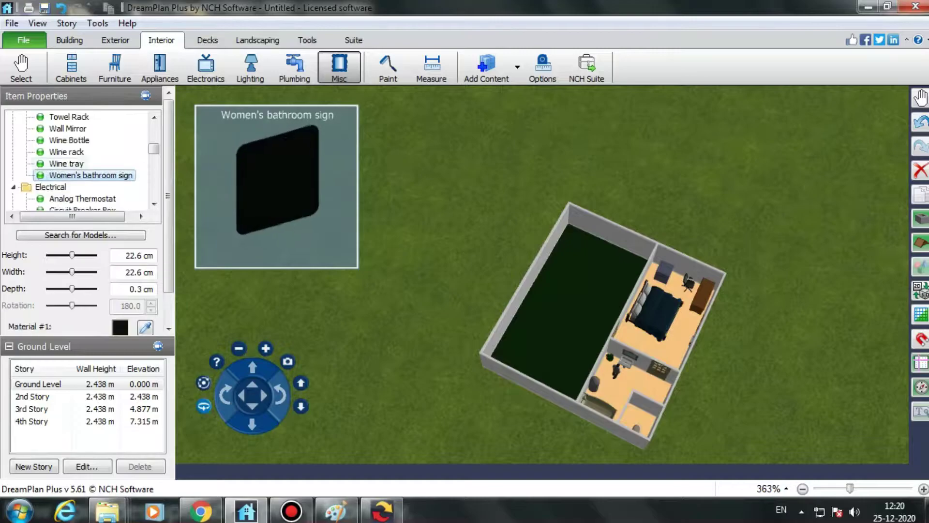
scroll(68, 164, "up", 5)
left_click(67, 129)
left_click(667, 304)
left_click(79, 141)
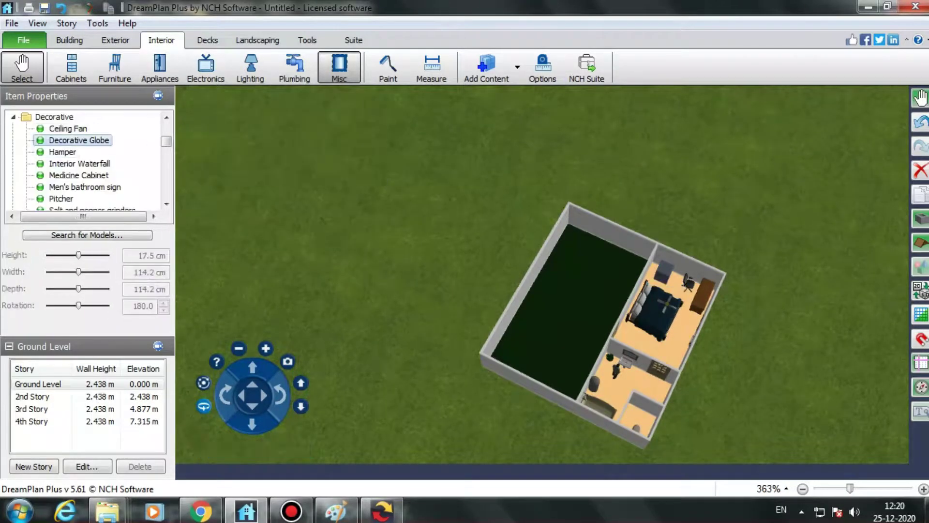
left_click(707, 285)
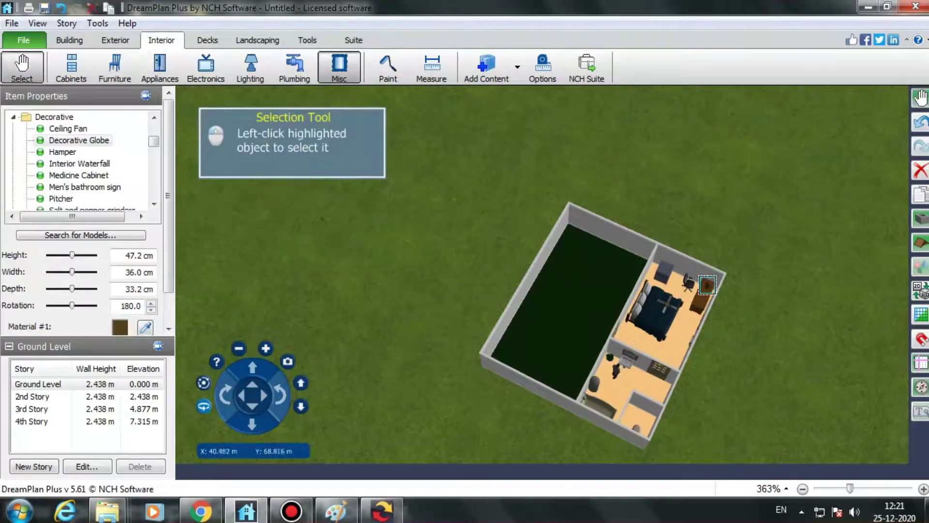
- Plant a Coniferous Tree in the middle of the dark green floor area
left_click_drag(678, 402, 557, 402)
left_click(69, 40)
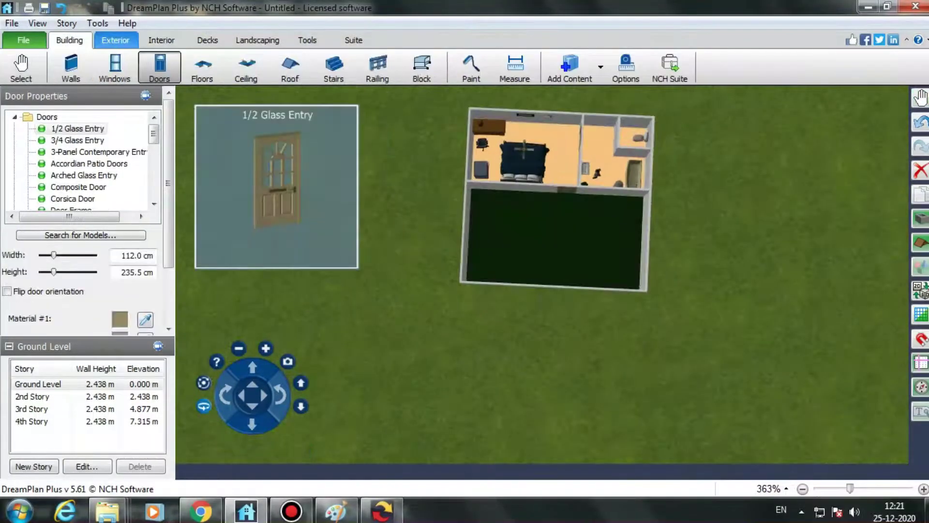
left_click(115, 40)
scroll(88, 167, "down", 5)
left_click(67, 152)
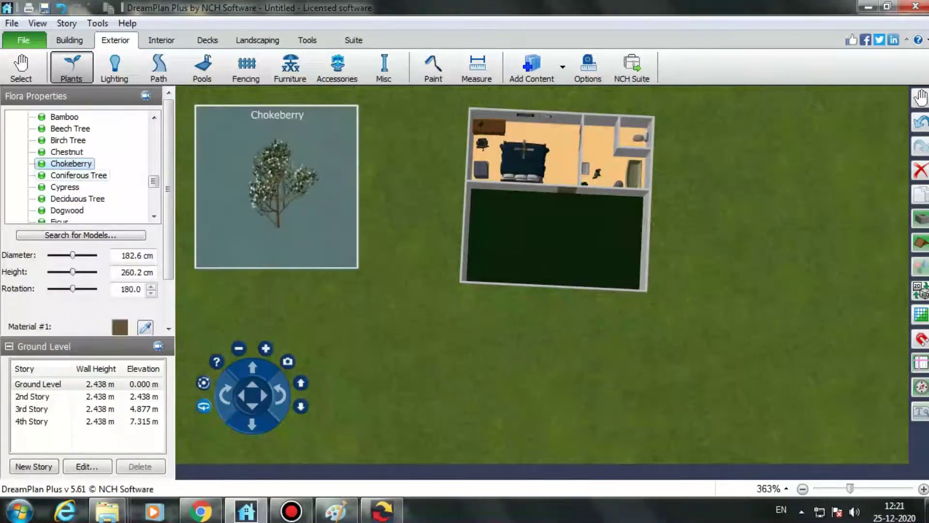
left_click(79, 175)
left_click(549, 235)
- Enlarge the coniferous tree to the maximum diameter and height
scroll(549, 234, "up", 5)
right_click_drag(576, 242, 436, 184)
left_click_drag(73, 255, 97, 272)
scroll(576, 290, "down", 3)
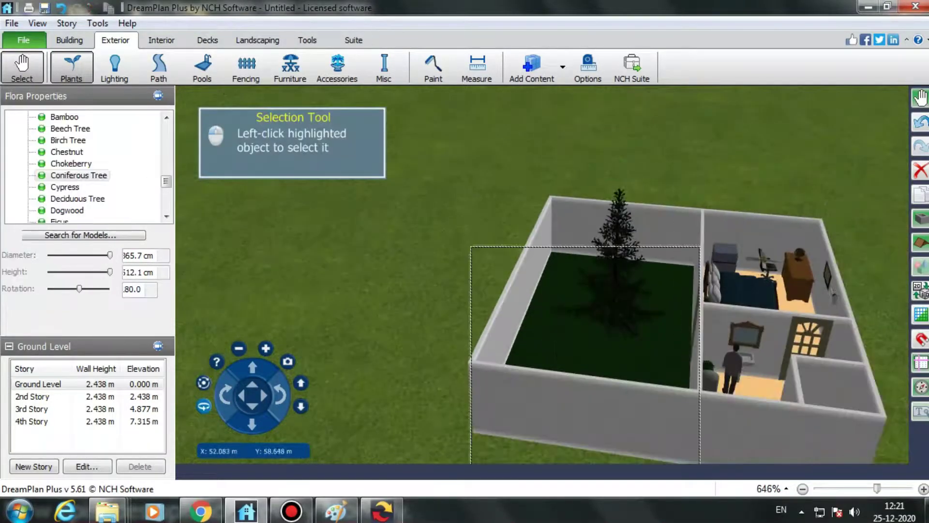
- Browse the available floor styles for the dark green floor
left_click(556, 315)
left_click(132, 183)
scroll(458, 237, "down", 5)
scroll(458, 237, "up", 5)
left_click(670, 104)
- Switch to Chrome and search for "green grass texture" in a new tab
left_click(201, 511)
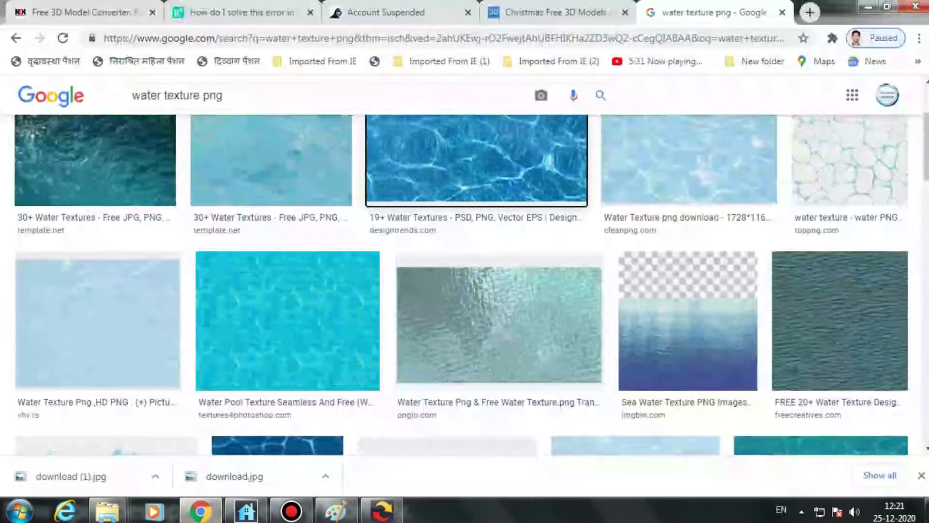
left_click(810, 12)
type("green grass tex")
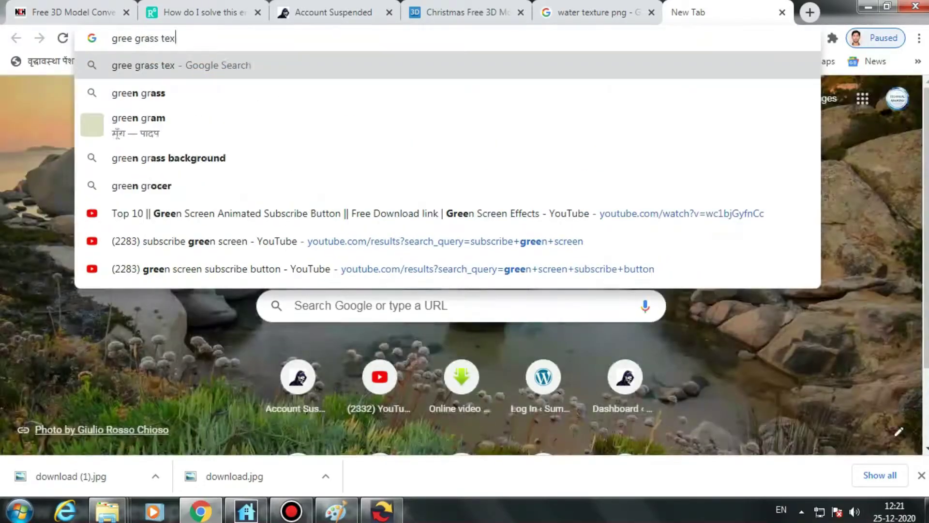
key("Down")
key("Down")
key("Return")
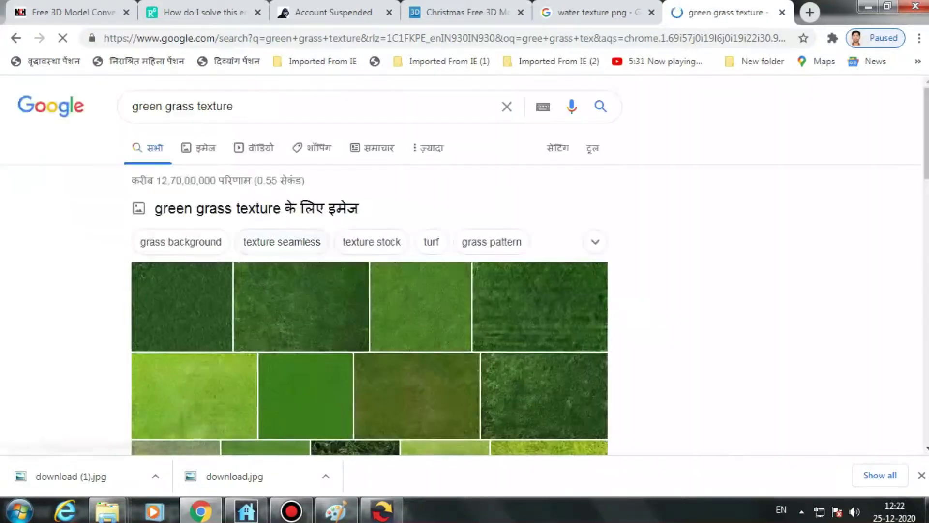
- Show the image results and save the Crushpixel "Green grass texture" stock photo
scroll(457, 266, "down", 4)
right_click(544, 201)
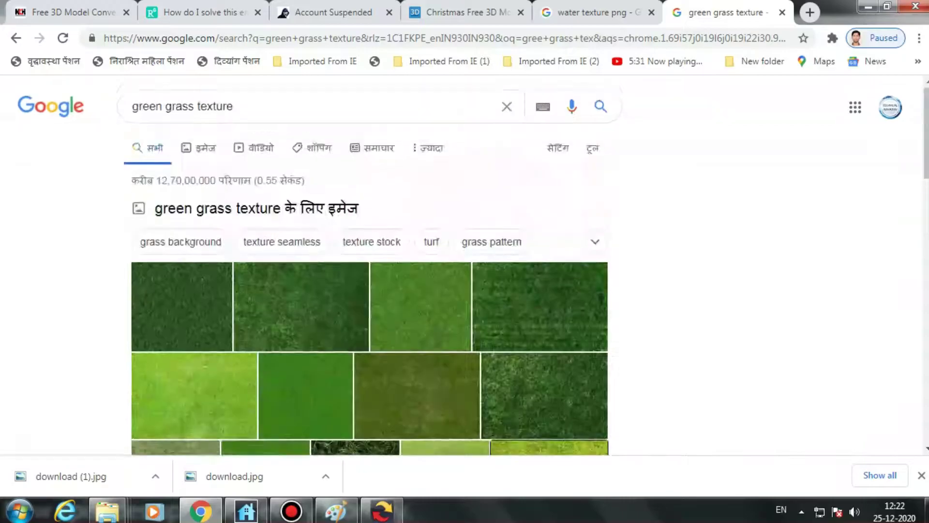
left_click(198, 148)
scroll(450, 249, "down", 5)
left_click(451, 249)
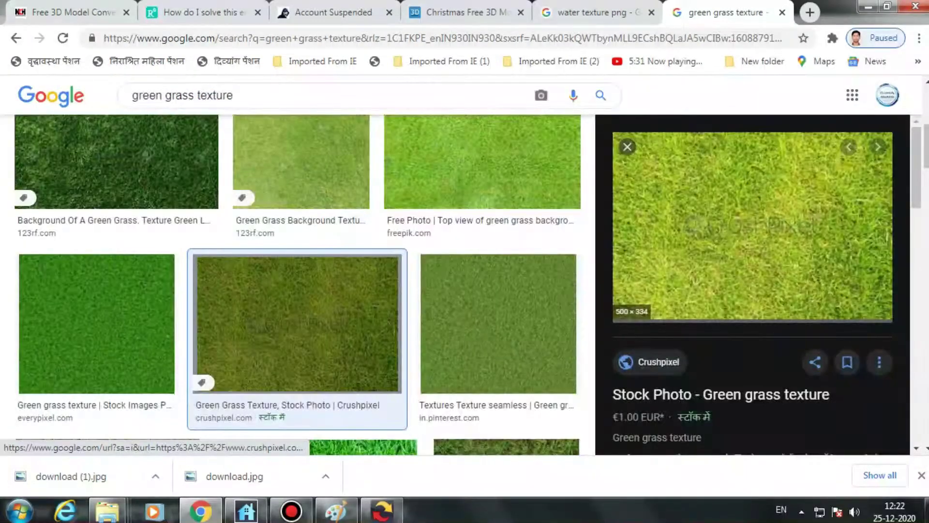
right_click(736, 240)
left_click(771, 373)
key("Return")
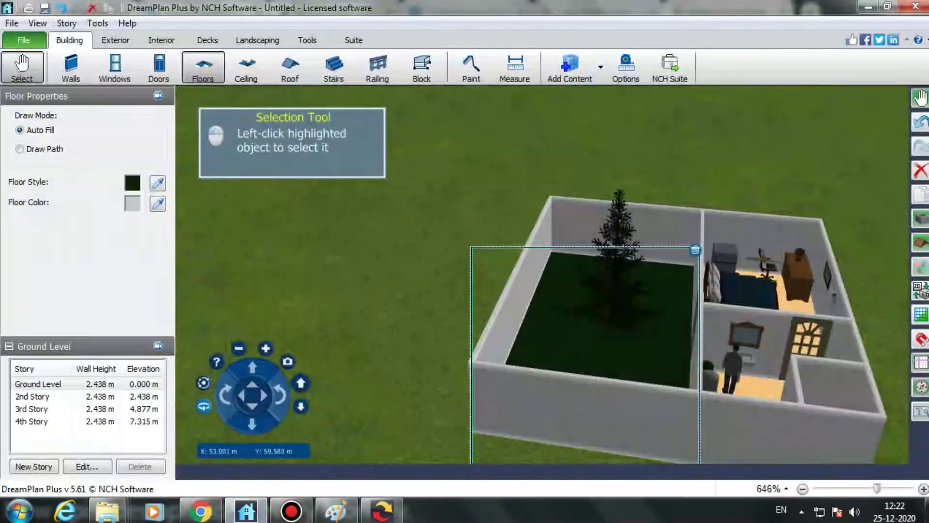
- Start importing a new floor style texture and choose stock-photo-green-grass-texture-613588.jpg as the texture file
left_click(132, 182)
scroll(465, 242, "down", 3)
left_click(311, 438)
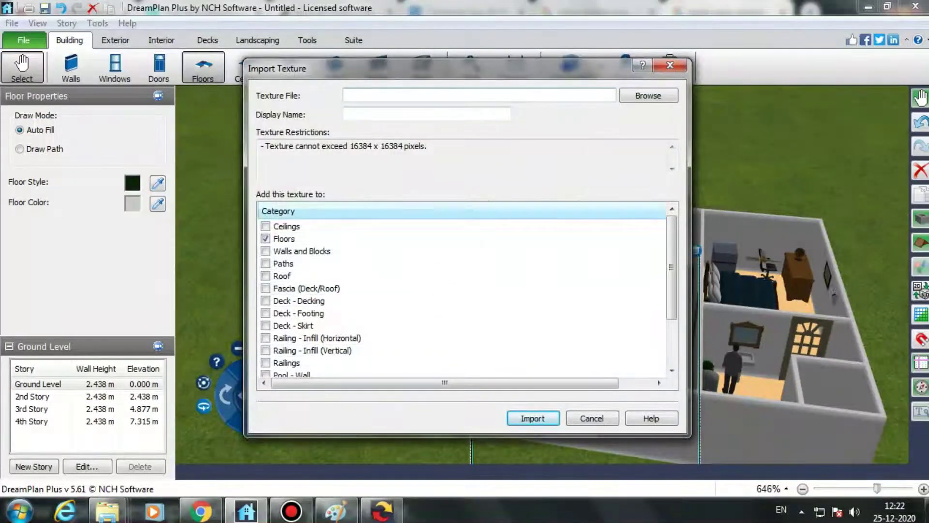
left_click(649, 95)
scroll(484, 179, "down", 5)
double_click(484, 308)
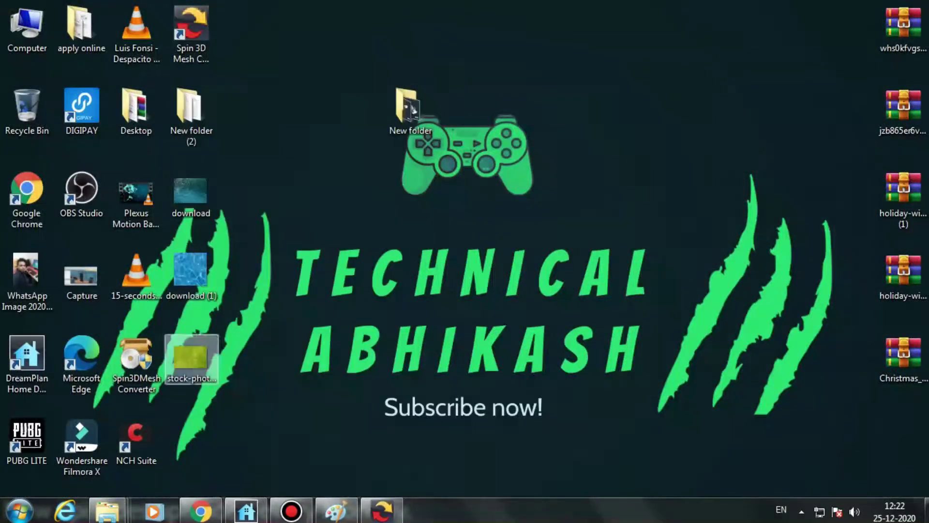
- Open the grass photo in Paint and resize it by pixels to 334 horizontally, with the aspect ratio unlocked
right_click(188, 363)
left_click(484, 155)
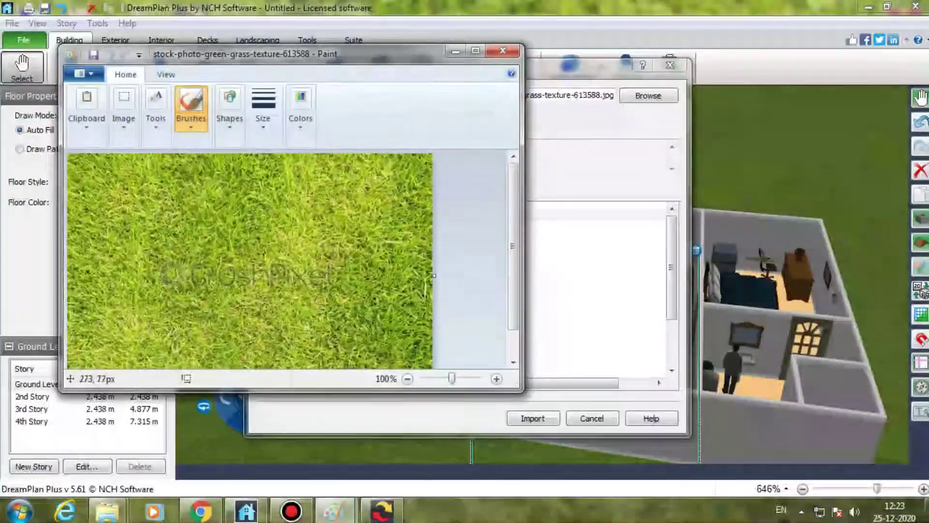
left_click(476, 51)
left_click(135, 60)
left_click(160, 114)
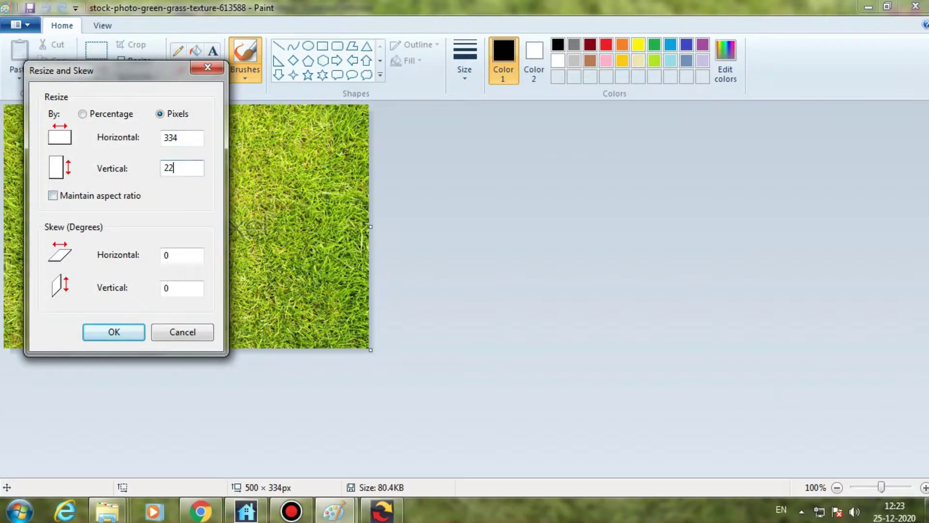
key("Return")
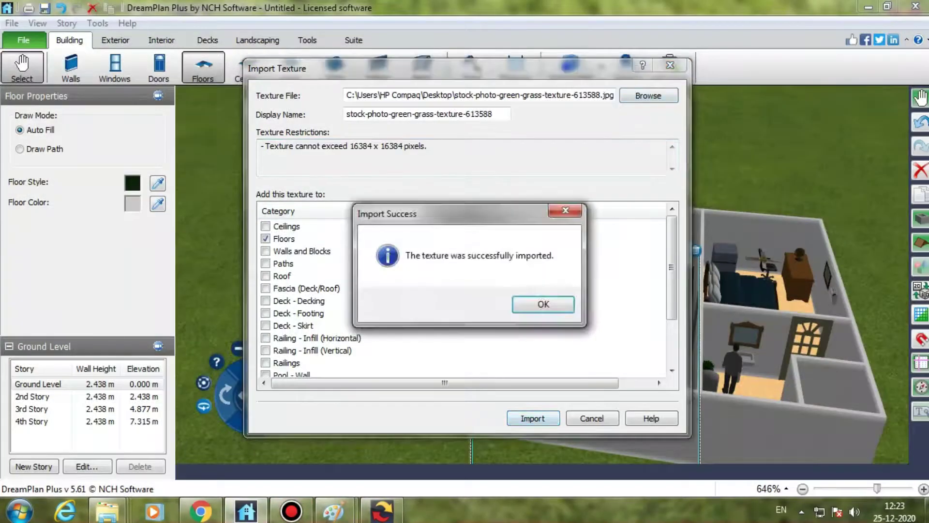
- Import the grass texture for the Floors category and apply it to the garden floor
left_click(592, 379)
right_click_drag(542, 290, 498, 338)
scroll(503, 290, "down", 5)
- Start importing a 3D model and browse the model files in the STL format folder
left_click(115, 40)
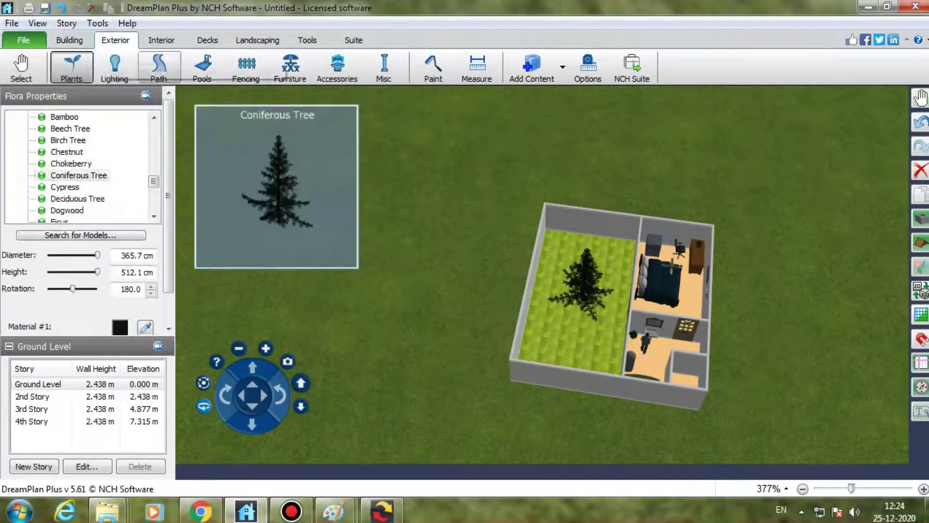
left_click(37, 23)
mouse_move(11, 24)
left_click(63, 164)
left_click(331, 119)
scroll(370, 276, "down", 9)
scroll(371, 213, "up", 7)
scroll(370, 227, "down", 12)
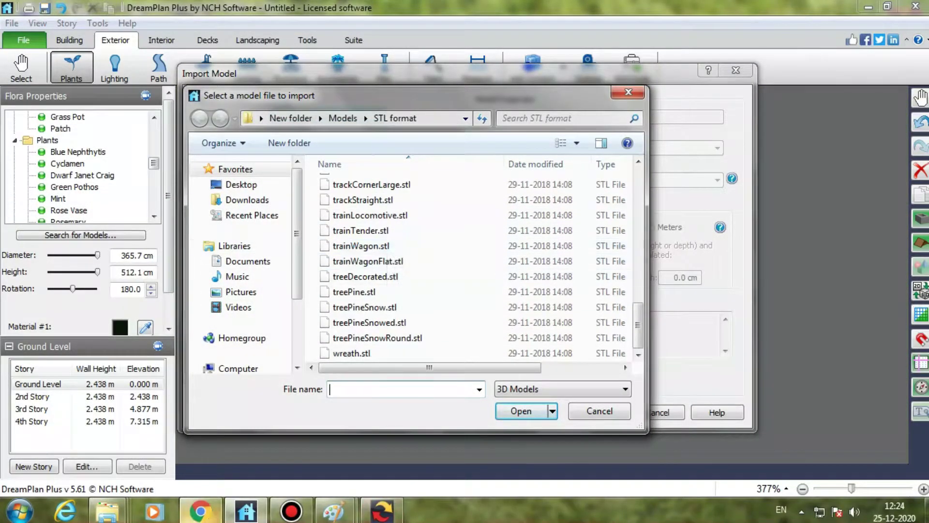
- Switch to the file explorer and examine the contents and preview images of the downloaded 3D model pack
mouse_move(108, 511)
left_click(571, 433)
left_click(78, 118)
double_click(242, 371)
double_click(382, 136)
left_click(378, 138)
scroll(378, 290, "down", 20)
scroll(378, 286, "up", 10)
left_click(377, 339)
double_click(297, 252)
left_click(915, 7)
- Go into the Models folder and look through the files of its STL format subfolder
left_click(35, 52)
double_click(290, 150)
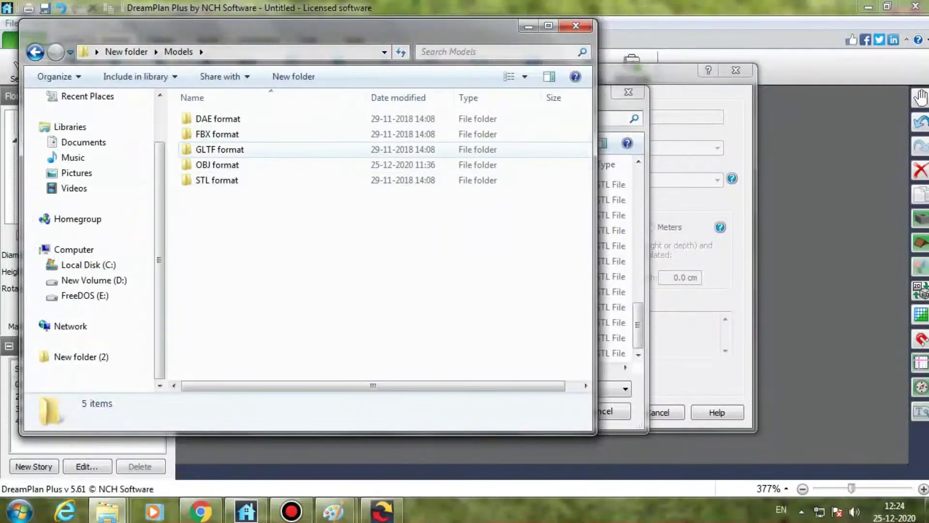
double_click(217, 180)
double_click(218, 211)
scroll(339, 242, "down", 4)
left_click(567, 317)
- Return to the model import and load the presentLow model from the STL format folder
left_click(246, 511)
scroll(452, 245, "up", 3)
double_click(359, 288)
left_click(327, 117)
scroll(363, 230, "down", 8)
left_click(521, 410)
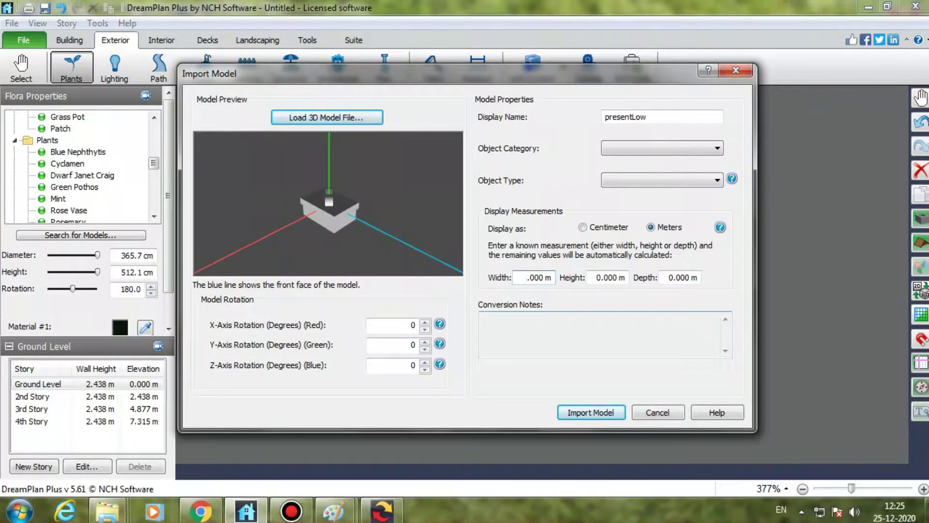
- Set the object category to Flora and the width to 10 m, and import the presentLow model
left_click(662, 148)
left_click(629, 213)
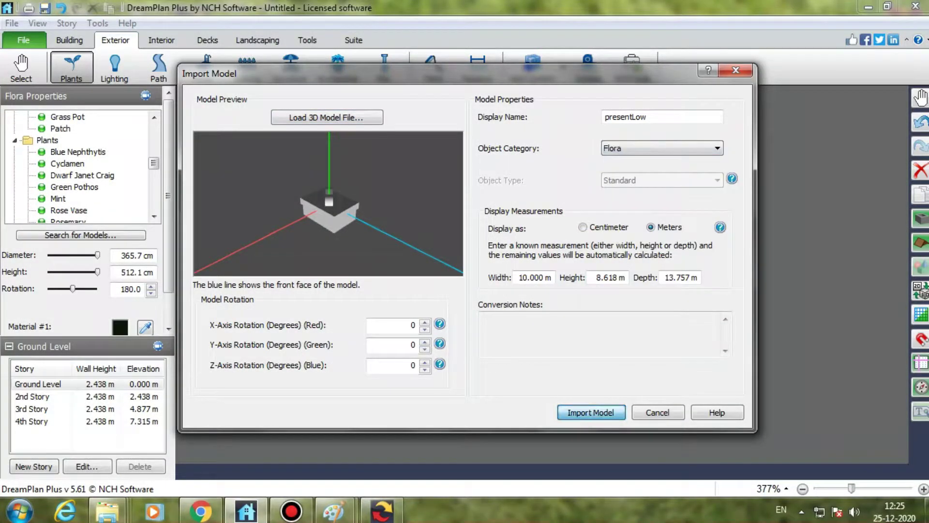
left_click(591, 412)
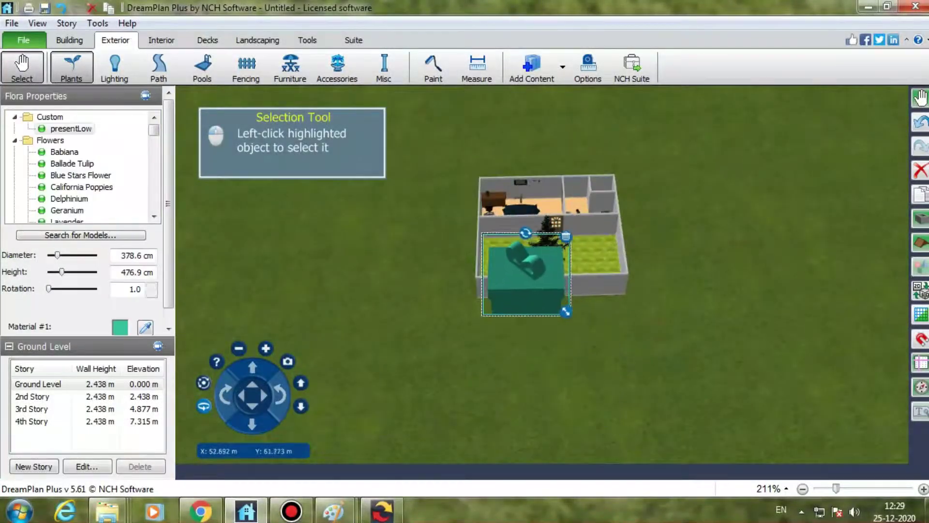
- Move the presentLow box out onto the lawn in front of the garden's outer wall
left_click_drag(527, 278, 563, 334)
left_click(436, 314)
right_click_drag(435, 314, 242, 208)
- Place two Patio Bench objects on the lawn near the present box
left_click(291, 67)
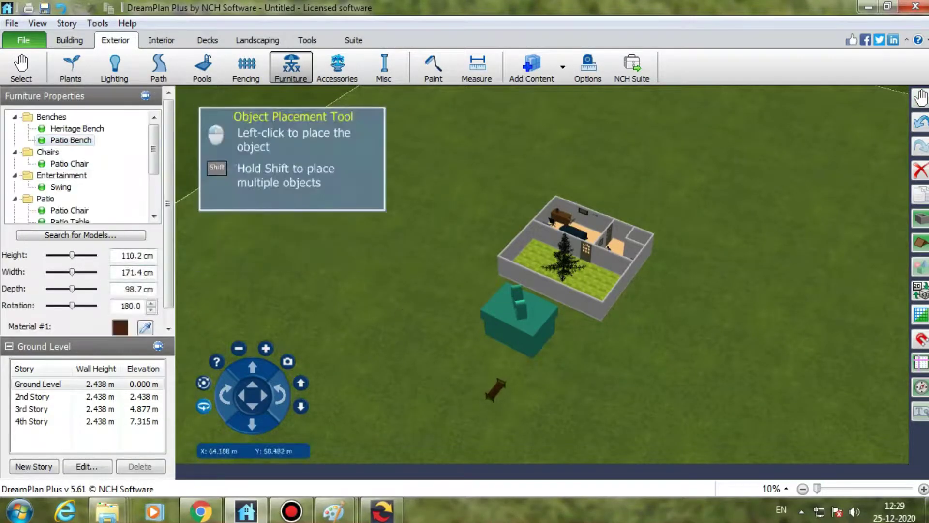
left_click(574, 397)
left_click(447, 329)
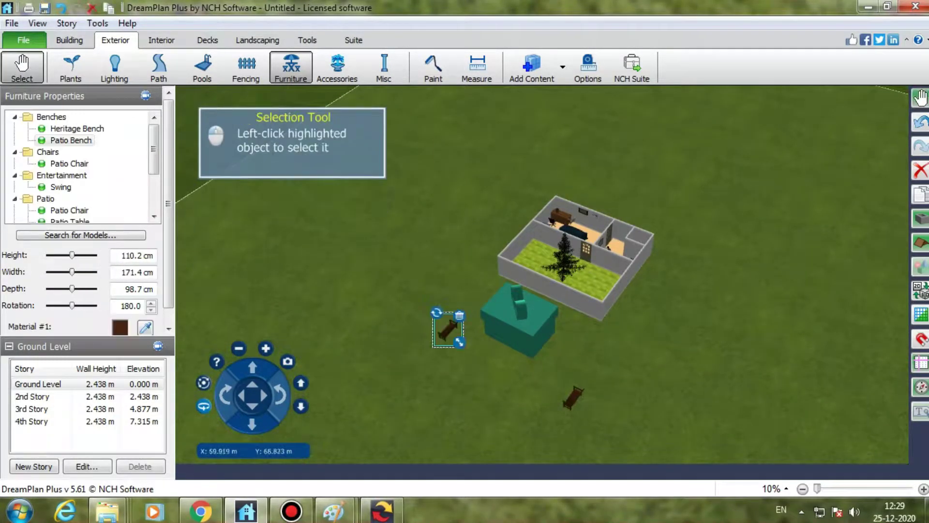
left_click(467, 346)
- Move the present box farther from the house so that it stands between the two benches
left_click_drag(520, 322, 507, 359)
left_click(436, 314)
right_click_drag(435, 315, 533, 317)
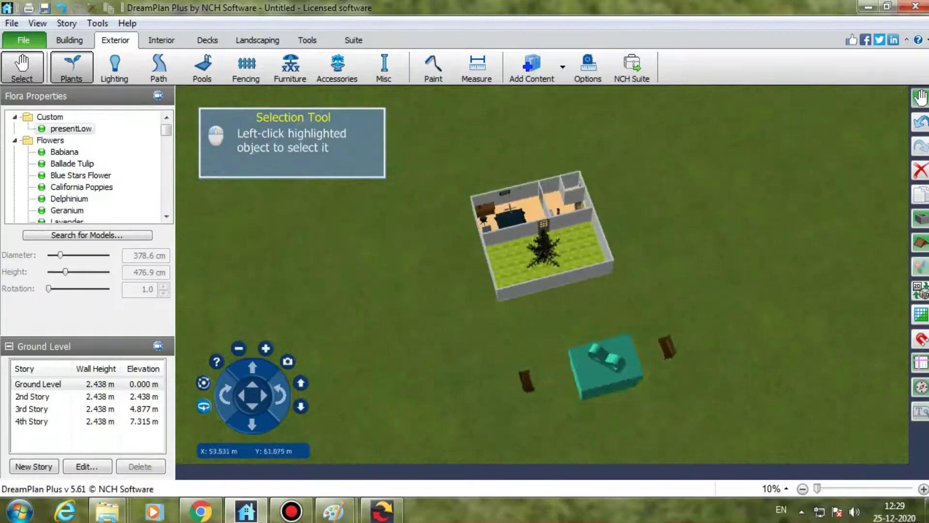
- Place a 1/2 Glass Entry door in the garden's outer wall facing the present box
left_click(69, 40)
left_click(159, 68)
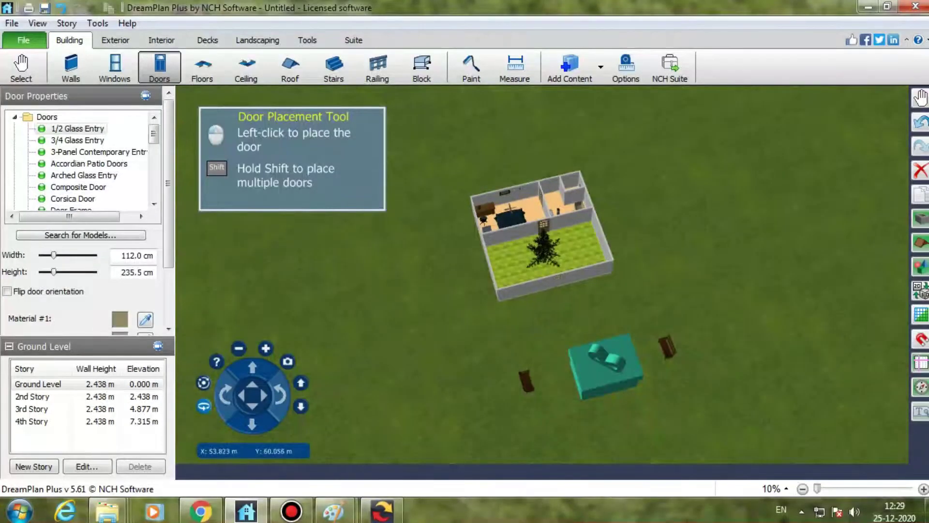
left_click(561, 278)
- Draw a horizontal-rail fence from the garden door around the lawn, enclosing the present box and benches
left_click(115, 41)
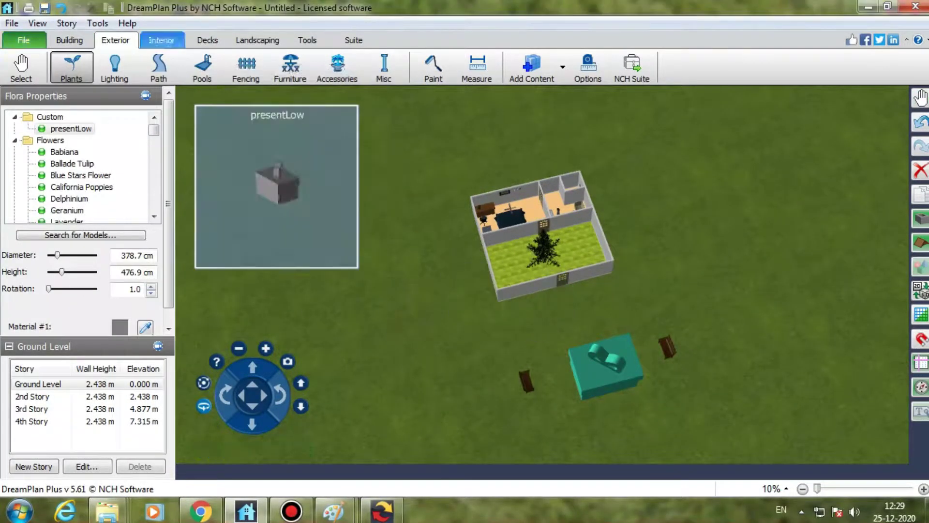
left_click(247, 68)
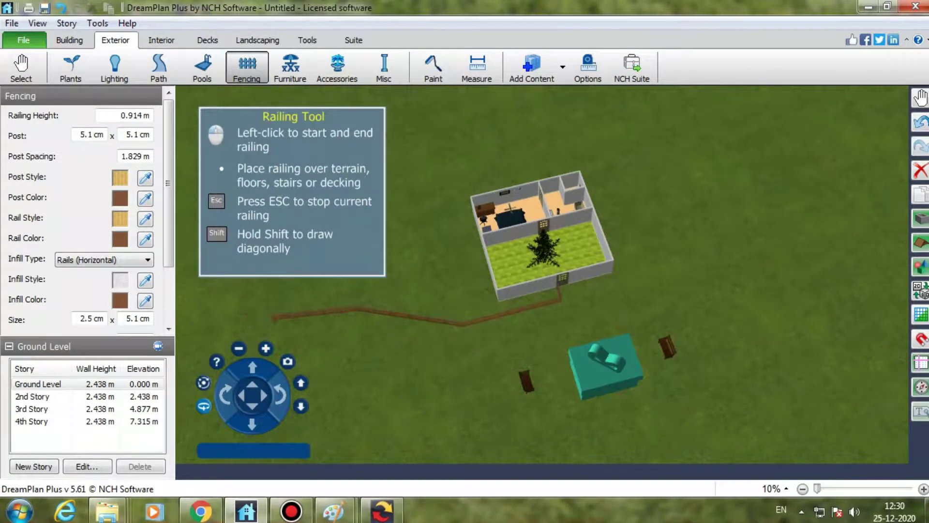
left_click(252, 425)
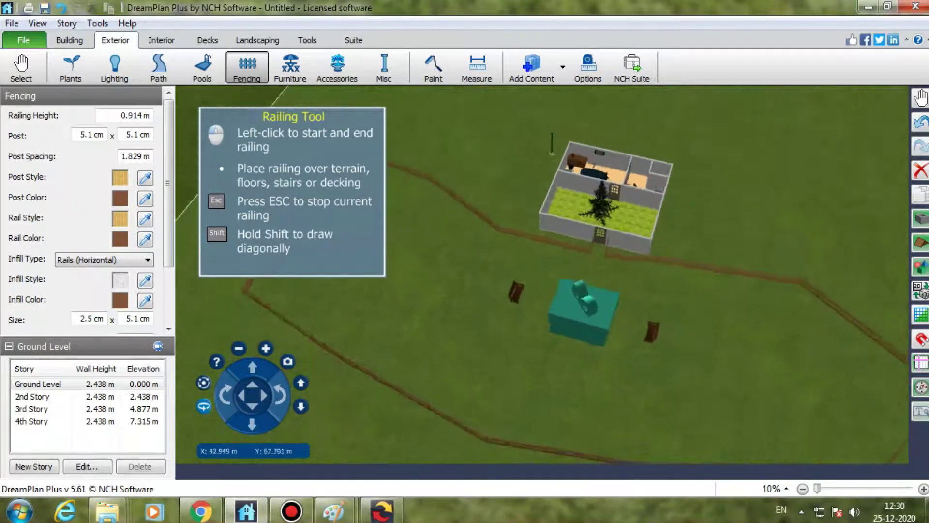
- Draw a closed path area along the inside of the fence to pave the whole enclosed lawn
left_click(158, 68)
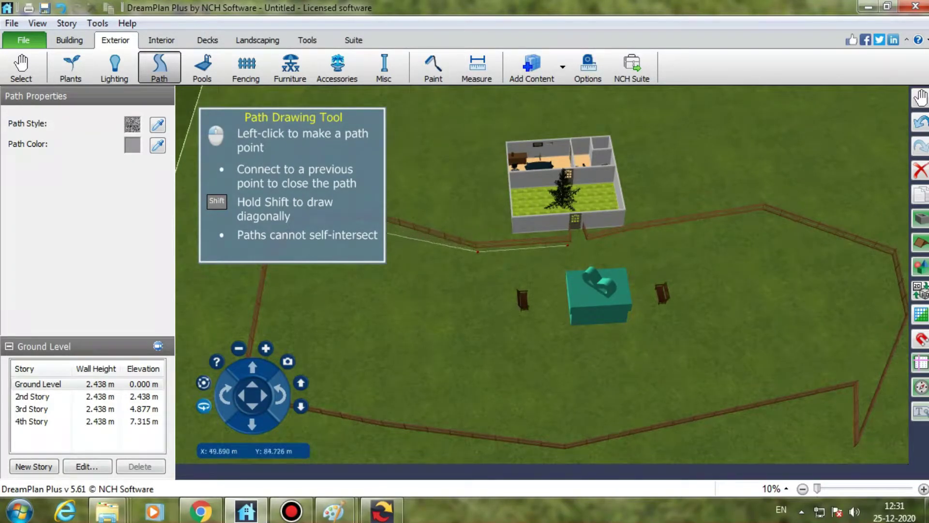
right_click_drag(268, 323, 262, 279)
right_click_drag(593, 461, 829, 357)
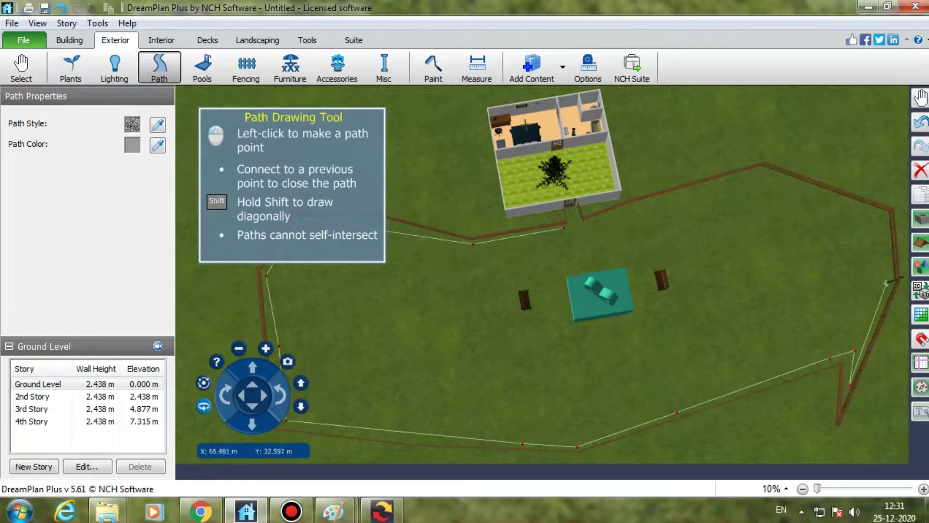
left_click(563, 228)
scroll(564, 282, "up", 3)
right_click_drag(564, 282, 643, 290)
scroll(605, 290, "down", 3)
- Place four coniferous trees in a row along the outer edge at one end of the paved area
left_click(644, 227)
left_click(79, 211)
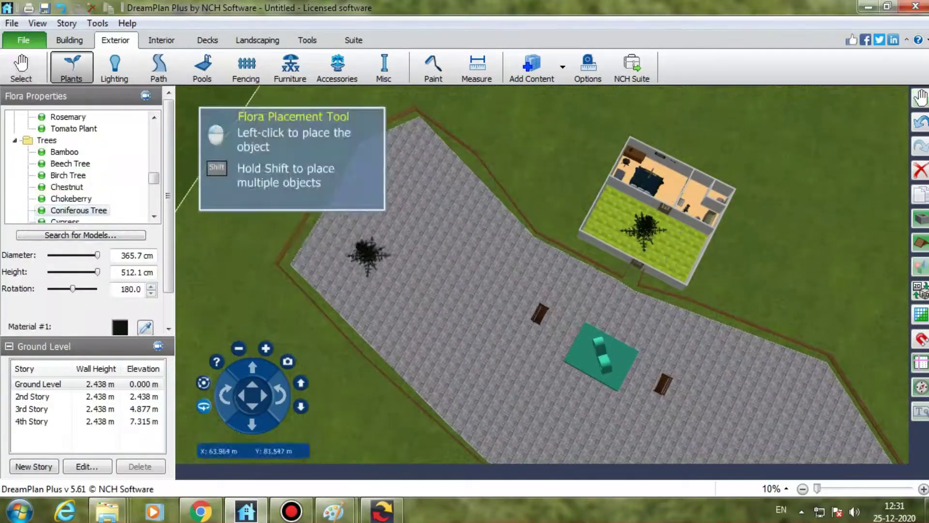
left_click(408, 167)
left_click(78, 210)
left_click(380, 198)
left_click(78, 210)
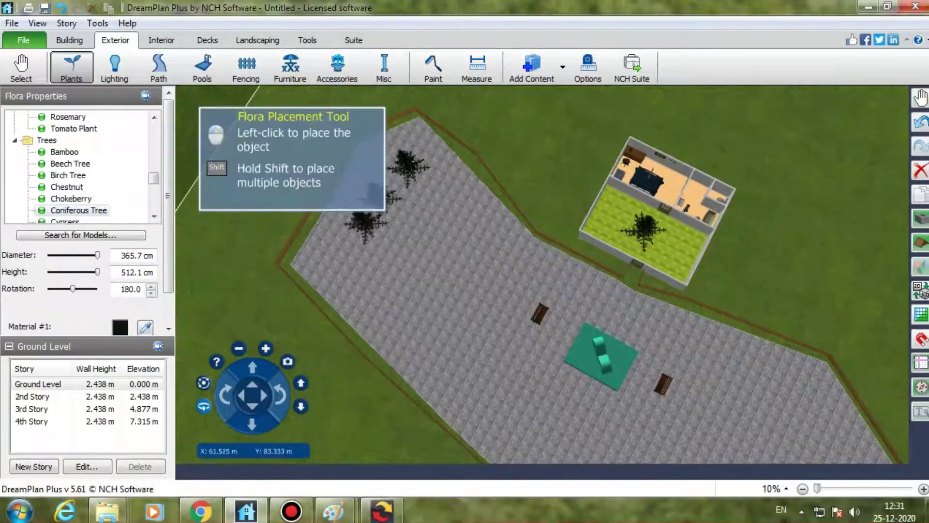
left_click(353, 229)
left_click(79, 210)
left_click(324, 260)
- Add six coniferous trees in further rows behind the first row at that end of the paving
left_click(78, 211)
left_click(425, 203)
left_click(78, 210)
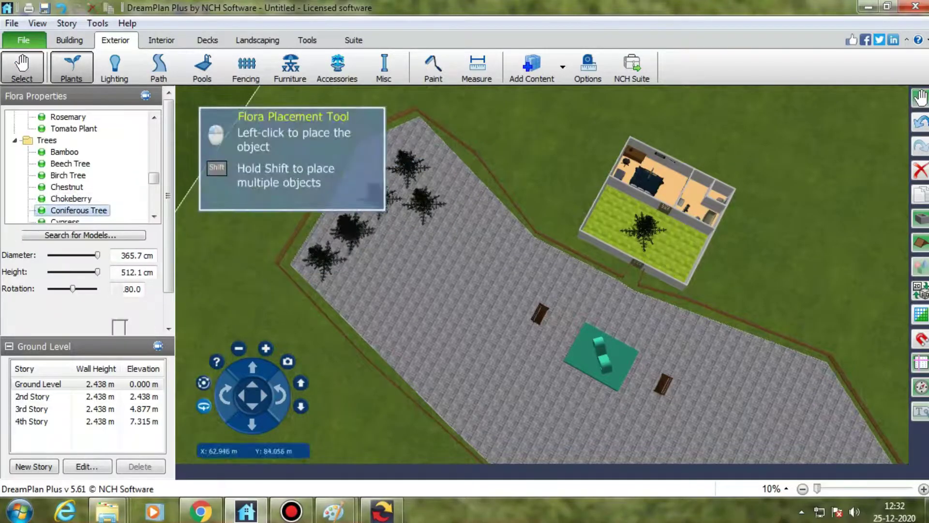
left_click(389, 238)
left_click(78, 211)
left_click(361, 269)
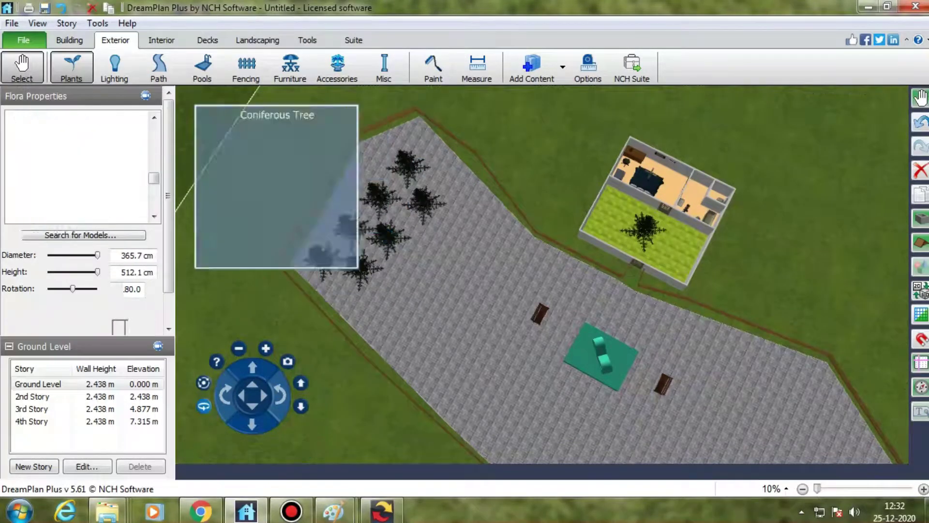
left_click(79, 211)
left_click(393, 311, "shift")
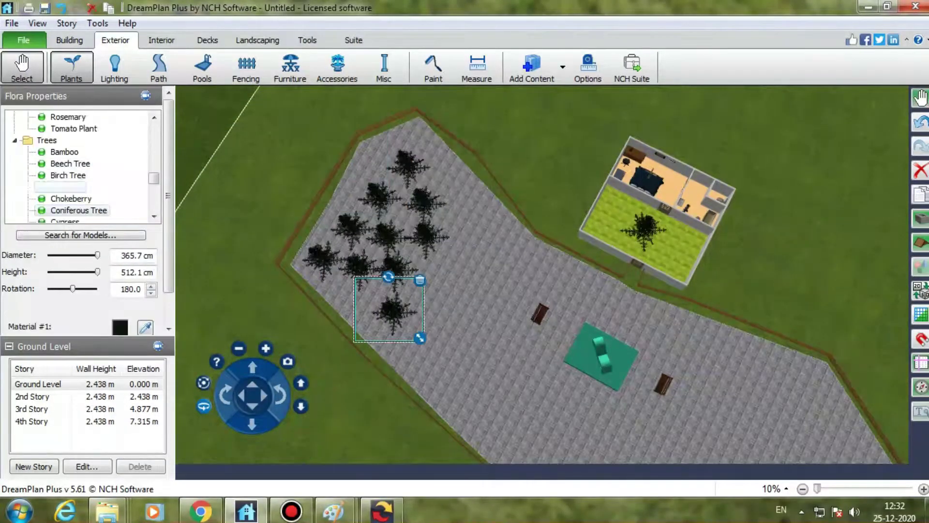
- Extend the grove with five more coniferous trees toward the nearest bench
left_click(435, 275, "shift")
left_click(470, 239)
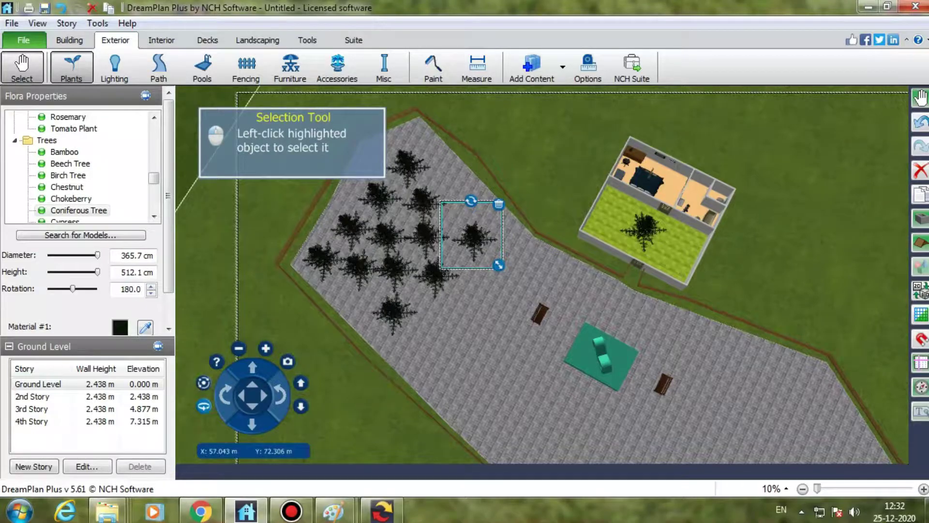
left_click(78, 210)
left_click(474, 274)
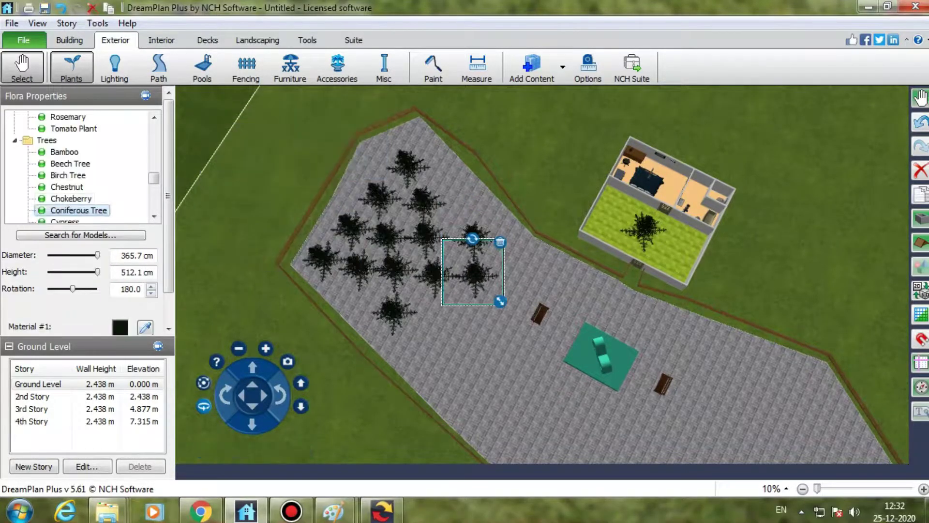
left_click(78, 211)
left_click(434, 313)
left_click(78, 210)
left_click(470, 311)
- Place five coniferous trees along the fence at the opposite end of the paved area
right_click_drag(469, 312, 382, 257)
left_click(78, 210)
left_click(222, 201)
left_click(78, 211)
left_click(253, 172)
left_click(78, 210)
left_click(289, 144)
left_click(78, 210)
left_click(240, 232)
left_click(79, 211)
left_click(284, 256)
- Add three coniferous trees among those along the fence to start a second grove
left_click(79, 211)
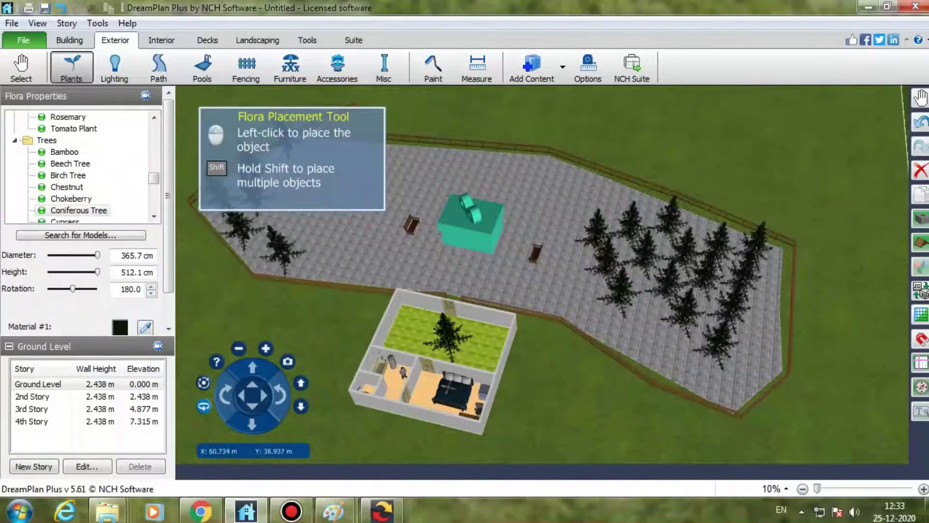
left_click(285, 188)
left_click(79, 211)
left_click(280, 217)
right_click_drag(367, 242, 290, 237)
left_click(78, 210)
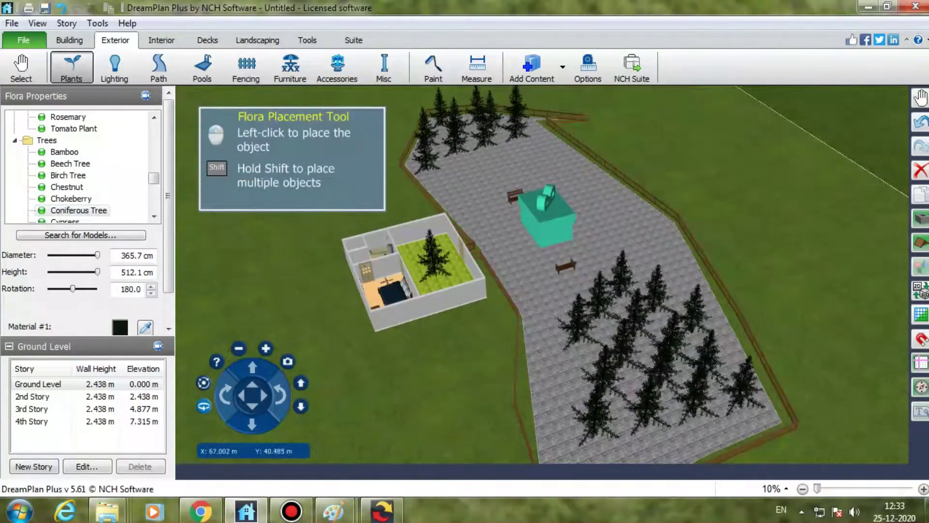
left_click(517, 134)
- Fill the second grove with four more coniferous trees on its side facing the present box
scroll(517, 145, "up", 5)
right_click_drag(518, 242, 519, 198)
left_click(78, 210)
left_click(438, 165)
left_click(78, 211)
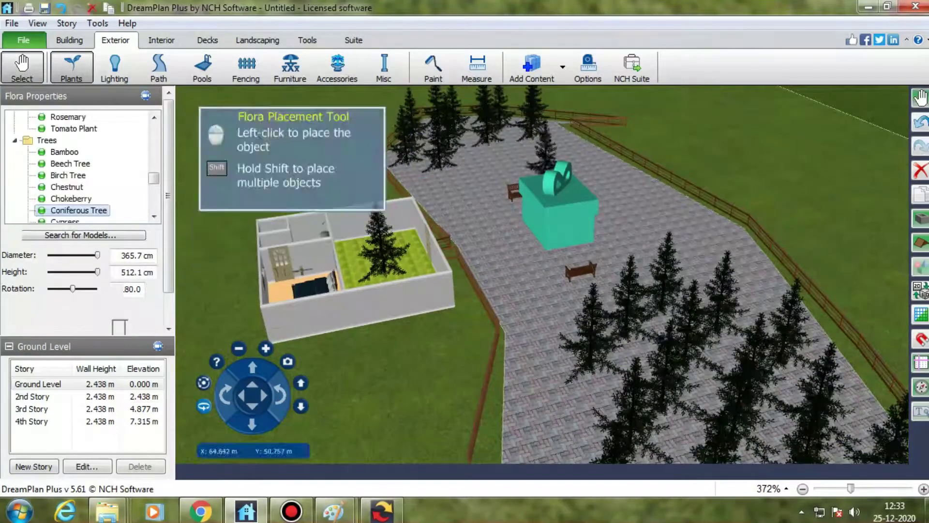
left_click(480, 155)
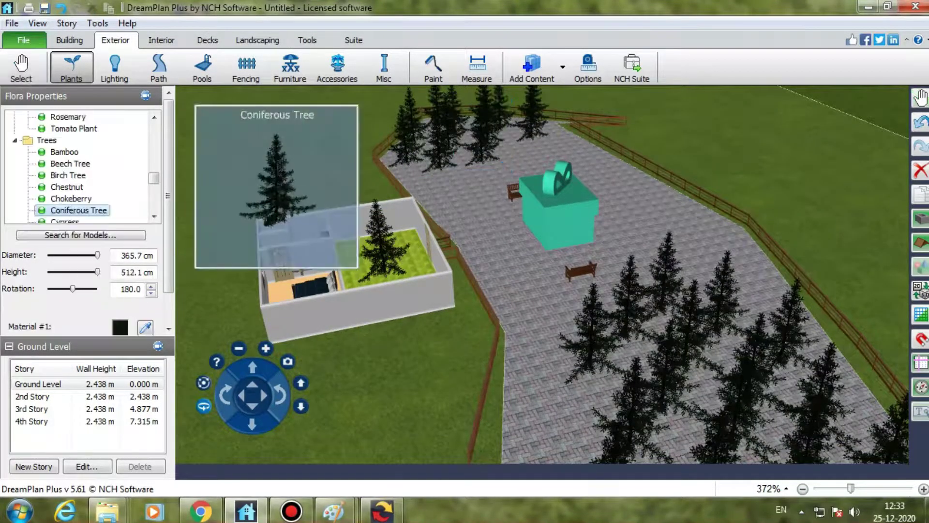
left_click(79, 210)
left_click(463, 169)
left_click(78, 211)
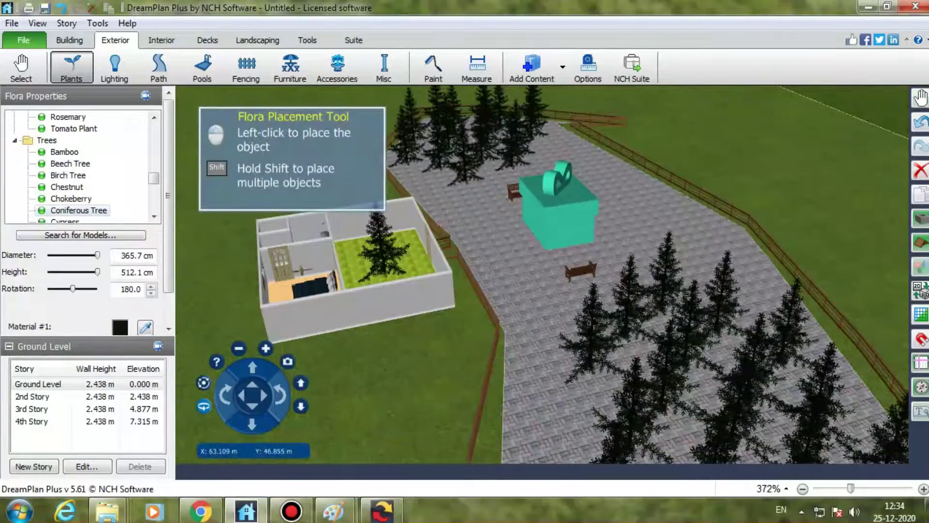
left_click(503, 158)
- Shift one coniferous tree at the edge of the second grove slightly sideways
right_click_drag(503, 164, 600, 233)
scroll(600, 266, "down", 5)
right_click_drag(600, 290, 643, 300)
left_click_drag(754, 406, 729, 409)
right_click_drag(730, 409, 730, 329)
- Place two Chokeberry trees, one on each side of the garden's entry door
left_click(71, 199)
left_click(651, 283)
left_click(71, 199)
left_click(613, 274)
- Add two coniferous trees at the front of the second grove
left_click(79, 211)
left_click(780, 438)
left_click(79, 211)
left_click(718, 423)
left_click(697, 417)
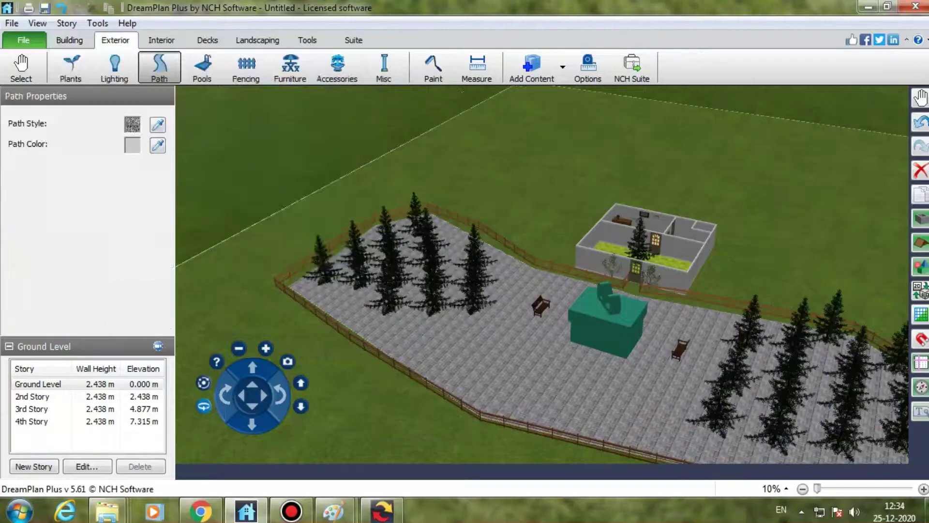
- Add six coniferous trees to the first grove, filling its outer side and the edge facing the present box
left_click(71, 68)
left_click(78, 215)
left_click(409, 320)
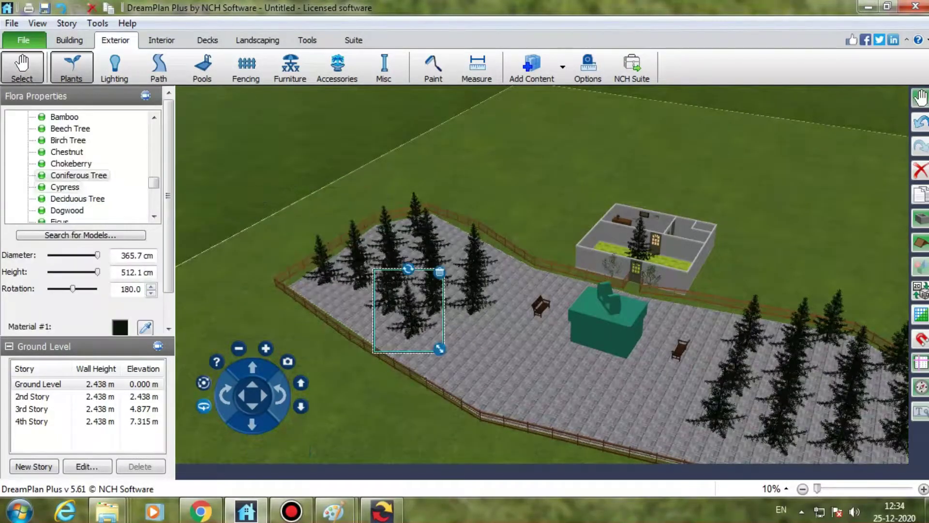
left_click(79, 176)
left_click(451, 333)
left_click(79, 176)
left_click(439, 357)
left_click(79, 176)
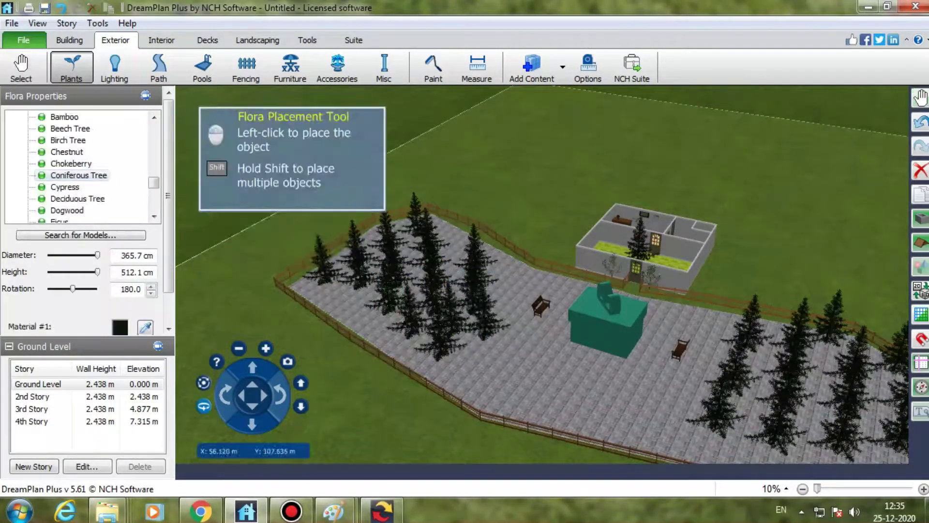
left_click(511, 308)
left_click(78, 176)
left_click(468, 365)
left_click(78, 176)
left_click(516, 339)
- Add two coniferous trees to the second grove, along its edge nearest the bench
left_click(79, 176)
left_click(668, 439)
left_click(79, 176)
left_click(685, 386)
left_click(698, 340)
left_click_drag(698, 340, 712, 328)
- Place a deciduous tree on the paving beside the present box and increase its diameter and height
left_click(71, 68)
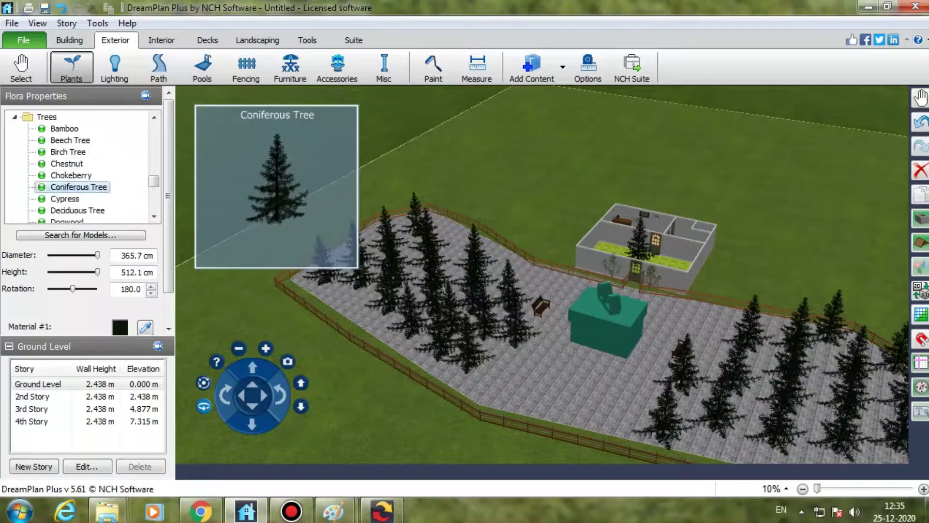
left_click(65, 198)
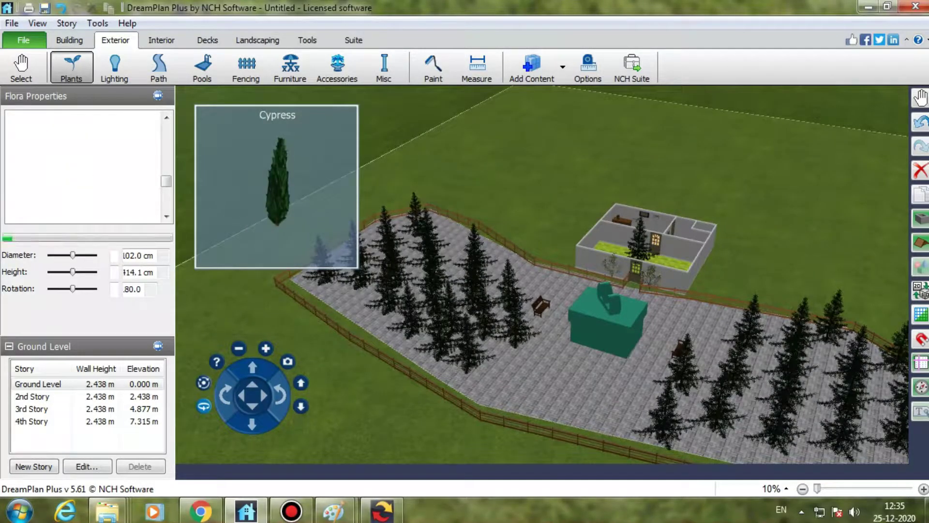
left_click(77, 210)
left_click(556, 380)
left_click_drag(73, 255, 98, 272)
right_click_drag(580, 290, 484, 309)
- Add a roof over the furnished house
left_click(599, 306)
left_click(69, 41)
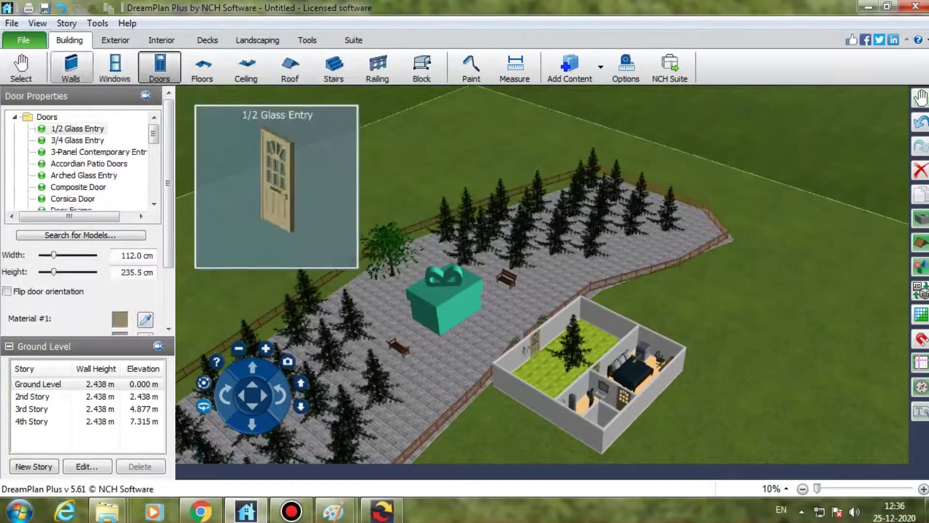
left_click(290, 67)
left_click(576, 351)
right_click_drag(576, 351, 540, 382)
- Delete two coniferous trees from the first grove's edge nearest the outer fence
left_click(534, 374)
key("Delete")
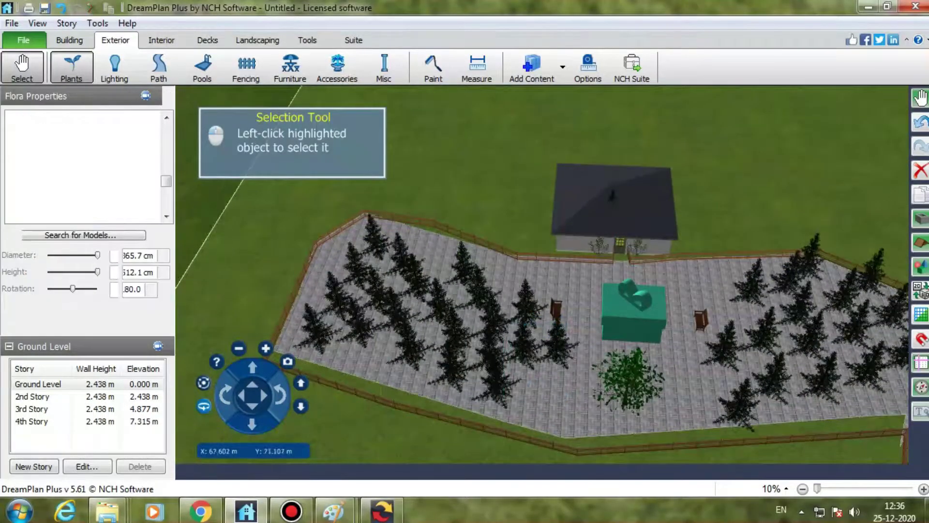
left_click(499, 386)
key("Delete")
- Open up the outer fence along the first grove, on the side where the trees were removed
left_click(485, 390)
left_click(484, 429)
left_click_drag(484, 409, 492, 421)
left_click(385, 402)
left_click(383, 391)
left_click(381, 401)
left_click(381, 391)
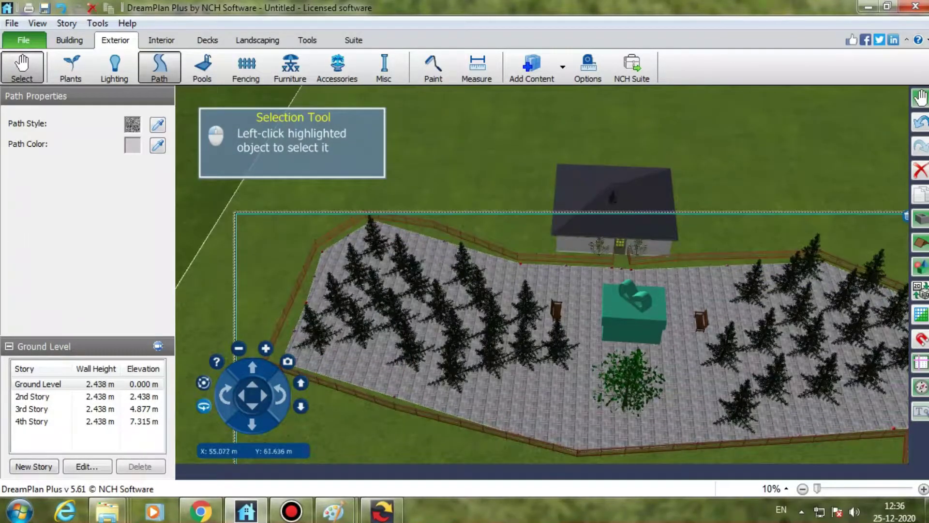
left_click(566, 260)
right_click_drag(387, 404, 479, 388)
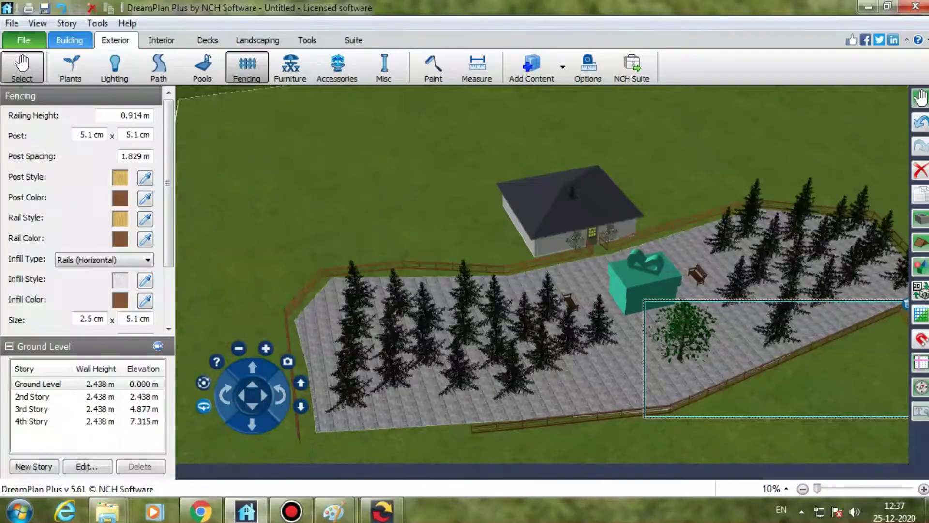
- Draw horizontal-rail railing along the first grove's open edge, leaving an entrance gap in the outer fence
left_click(69, 40)
right_click_drag(321, 457, 364, 430)
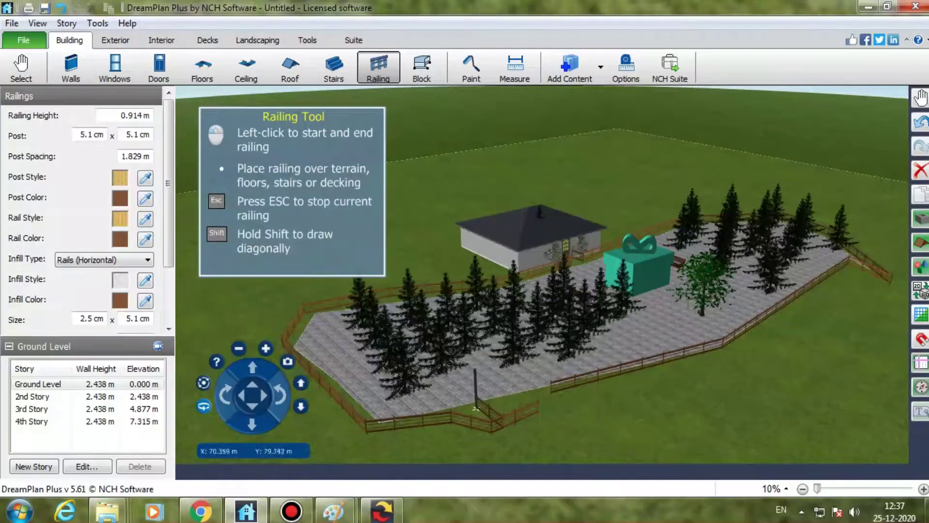
right_click_drag(507, 353, 329, 390)
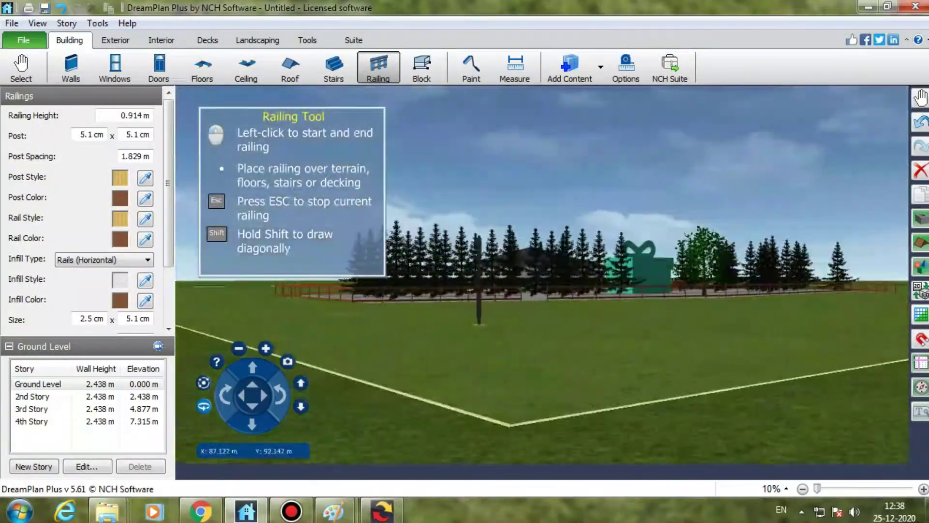
- Draw the 2.438 m high walls of a small building just outside the gap in the outer fence
right_click_drag(518, 301, 592, 418)
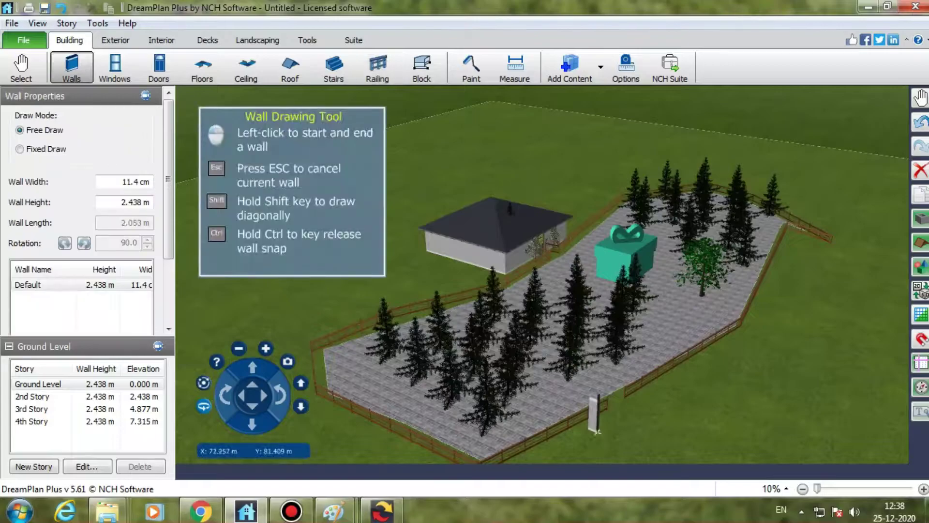
right_click_drag(600, 416, 578, 435)
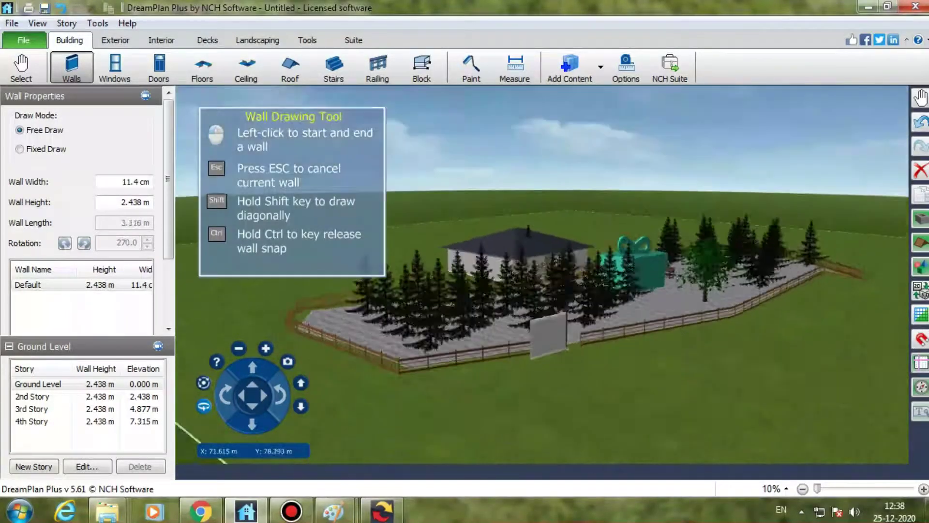
right_click_drag(567, 349, 566, 428)
left_click(583, 444)
left_click(709, 401)
right_click_drag(661, 370, 332, 362)
left_click(359, 348)
left_click(296, 325)
right_click_drag(309, 295, 547, 143)
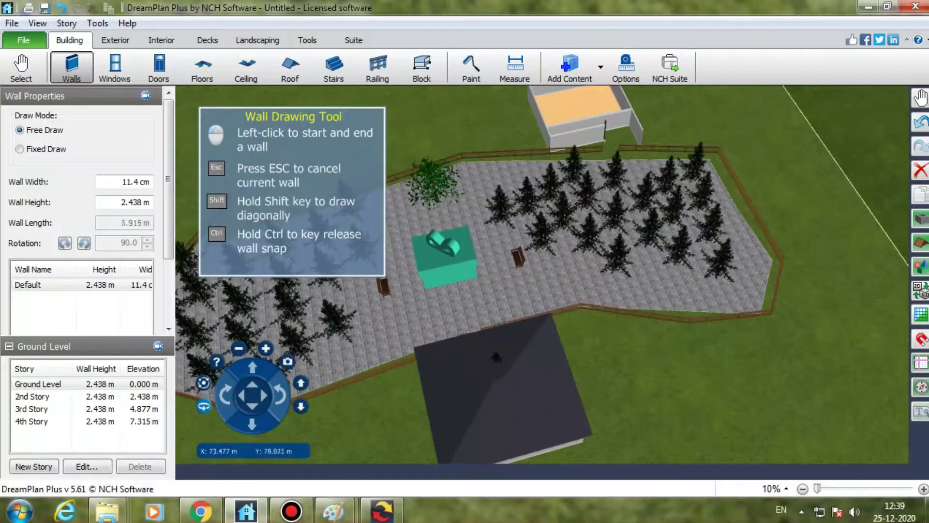
- Fit doors in the new building, choosing the 3-Panel Contemporary Entry for the wall facing the fence gap
right_click_drag(631, 116, 692, 101)
left_click(159, 68)
left_click(700, 133)
left_click(77, 128)
left_click(78, 141)
left_click(87, 152)
left_click(677, 154)
left_click(600, 207)
right_click_drag(601, 207, 654, 213)
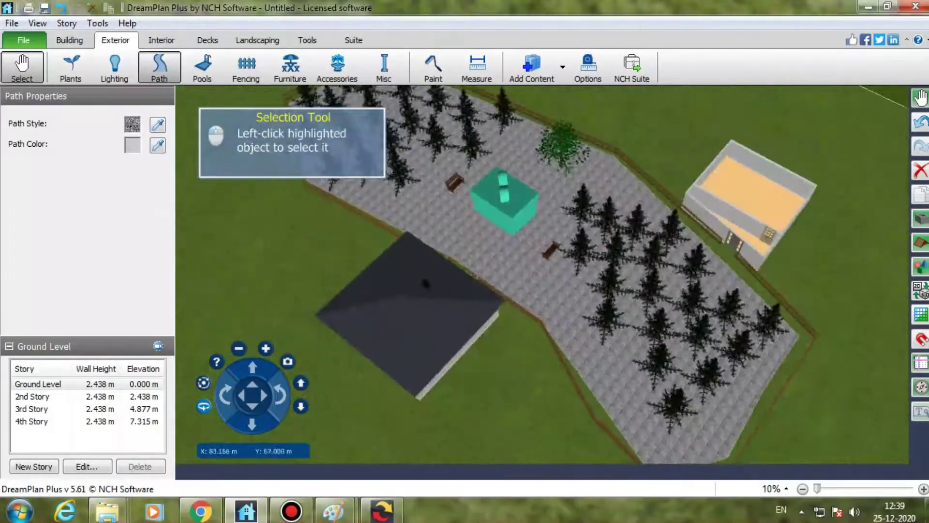
- Add a roof over the new small building beside the outer fence
left_click(69, 40)
left_click(246, 69)
left_click(291, 69)
left_click(750, 213)
right_click_drag(750, 213, 465, 247)
- Place Man figures on the paving near the first house and at the small building's entrance
left_click(162, 40)
left_click(340, 69)
scroll(87, 160, "down", 15)
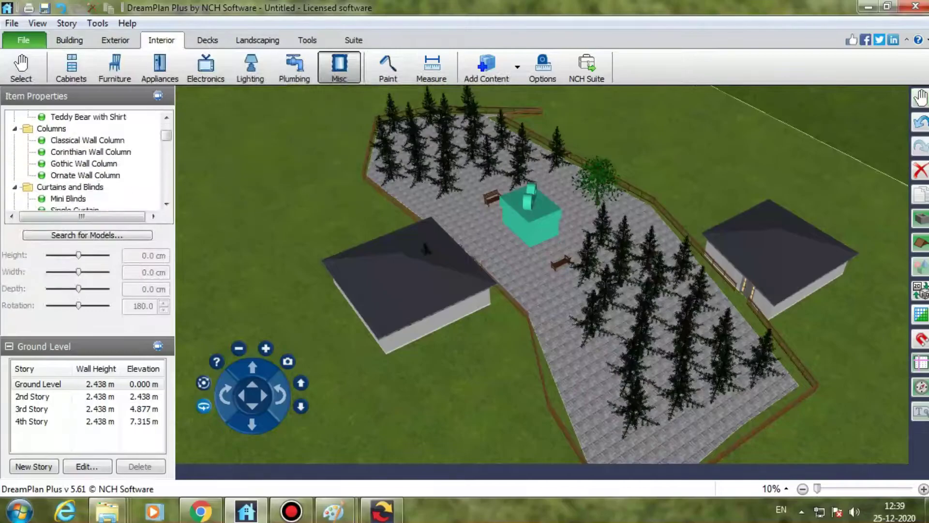
left_click(58, 187)
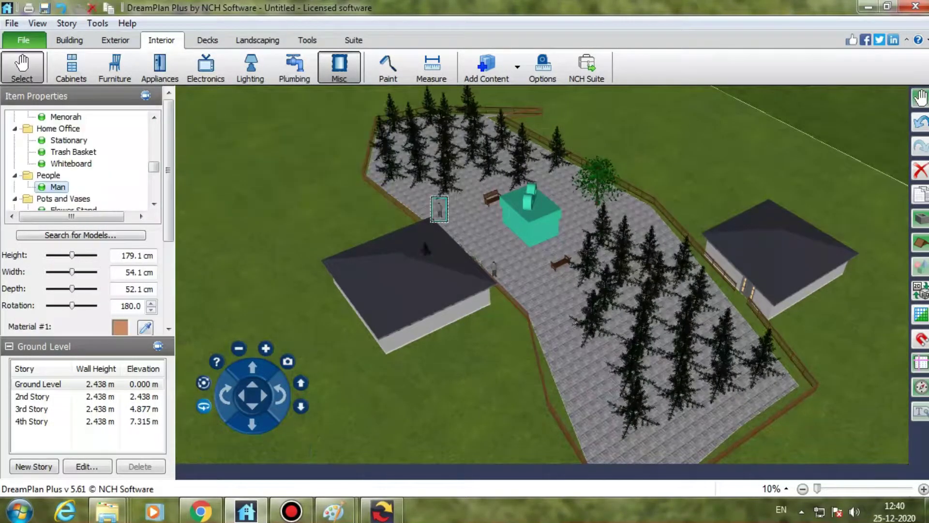
left_click(492, 201, "shift")
left_click(497, 211, "shift")
left_click(491, 212, "shift")
left_click(497, 212)
right_click_drag(497, 212, 562, 286)
left_click(58, 187)
left_click(697, 194)
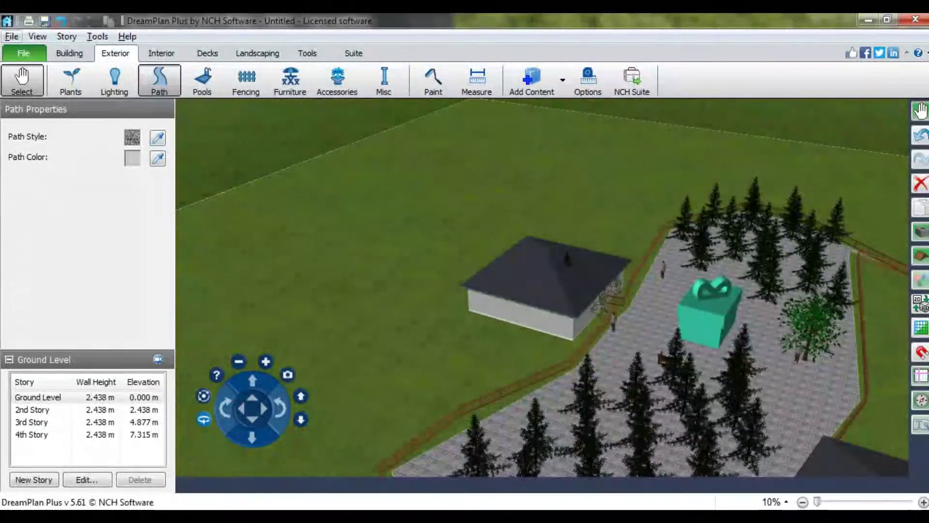
left_click(12, 36)
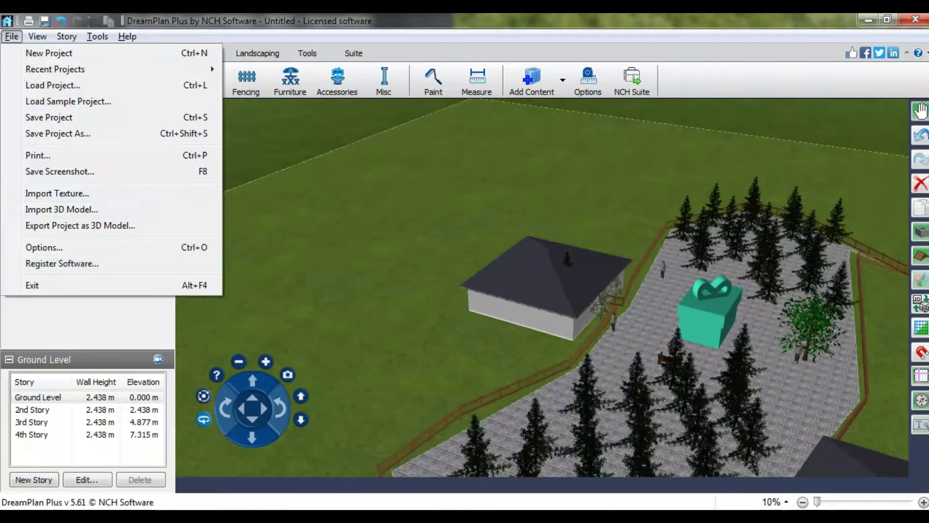
left_click(38, 36)
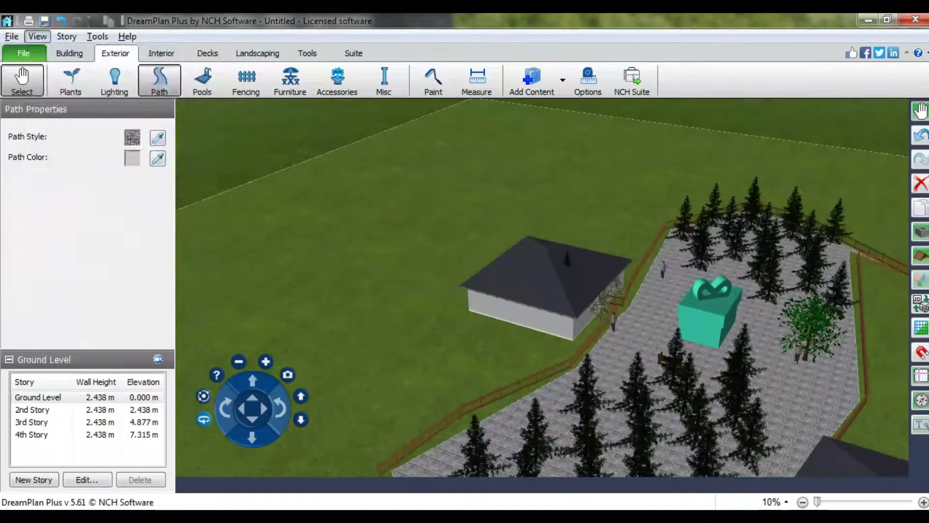
key("Escape")
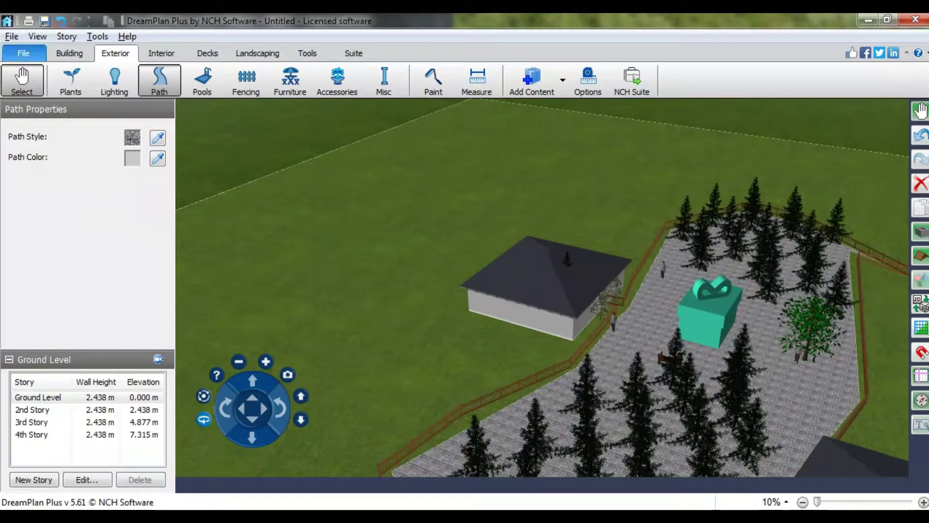
- Export the project as a Wavefront OBJ model in folder "christmas home" under E:\Hacktechnologygamer model, including all elements and stories
left_click(23, 53)
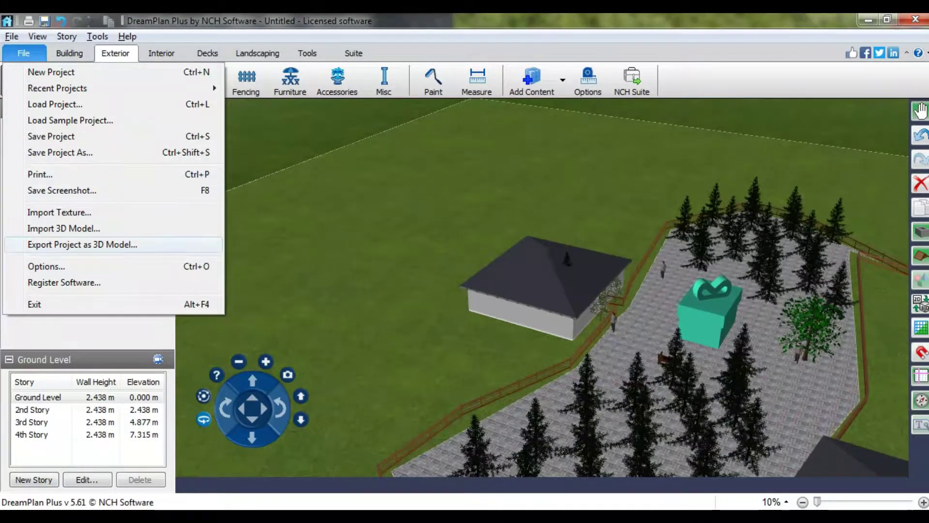
left_click(82, 245)
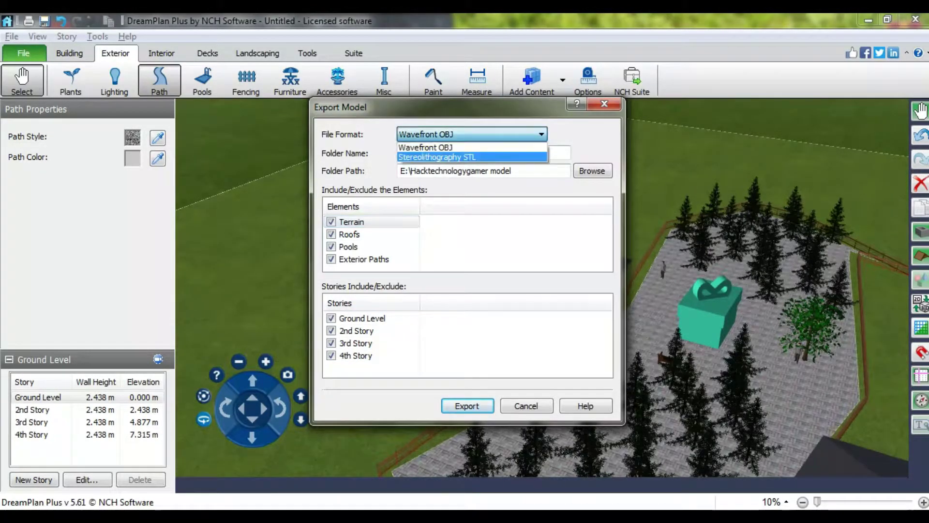
left_click(438, 158)
left_click(471, 135)
left_click(437, 147)
left_click(472, 135)
left_click(437, 156)
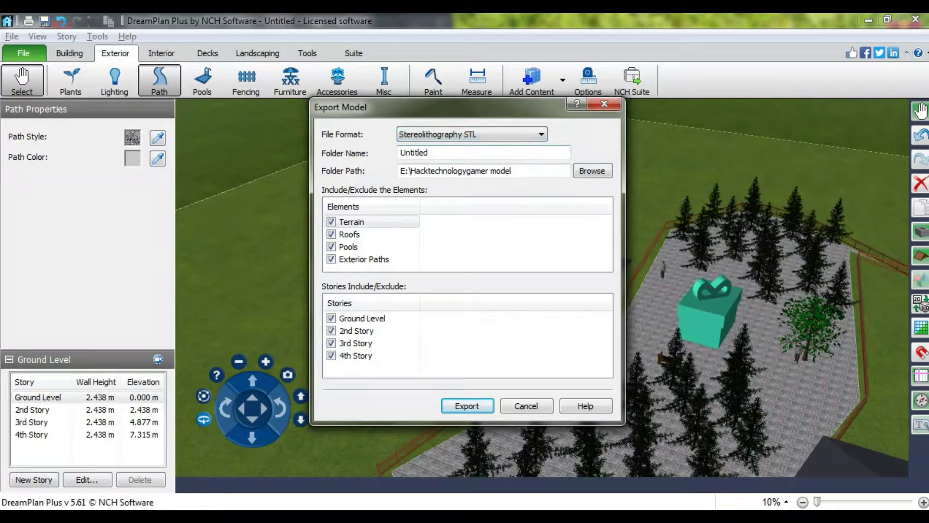
left_click(472, 134)
left_click(437, 147)
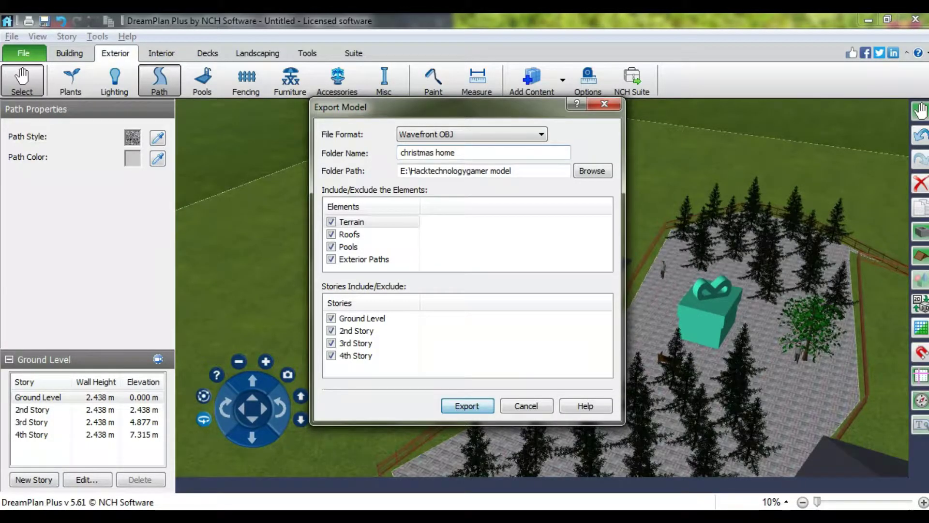
key("Return")
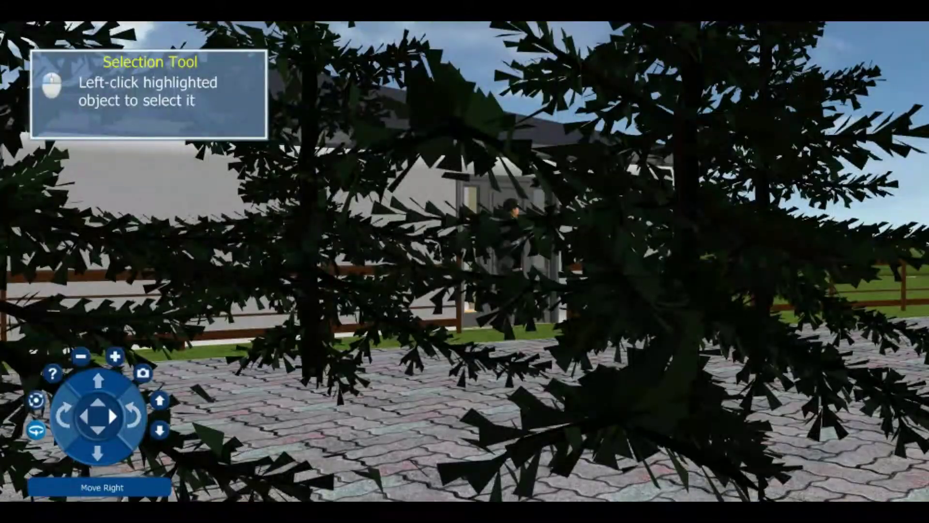
- Tour the model at eye level, examining the tree grove, the small building's entrance, the house's grass-floored room and its roof
left_click(113, 416)
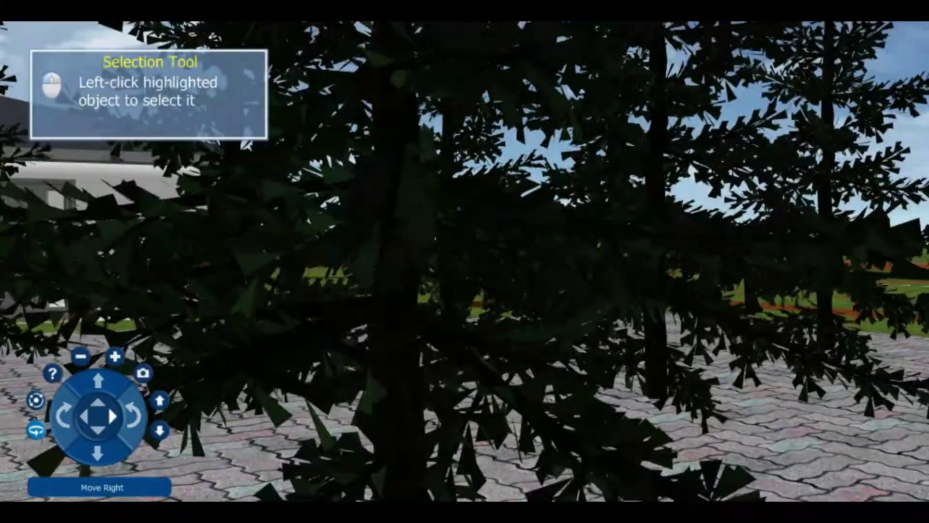
left_click(84, 417)
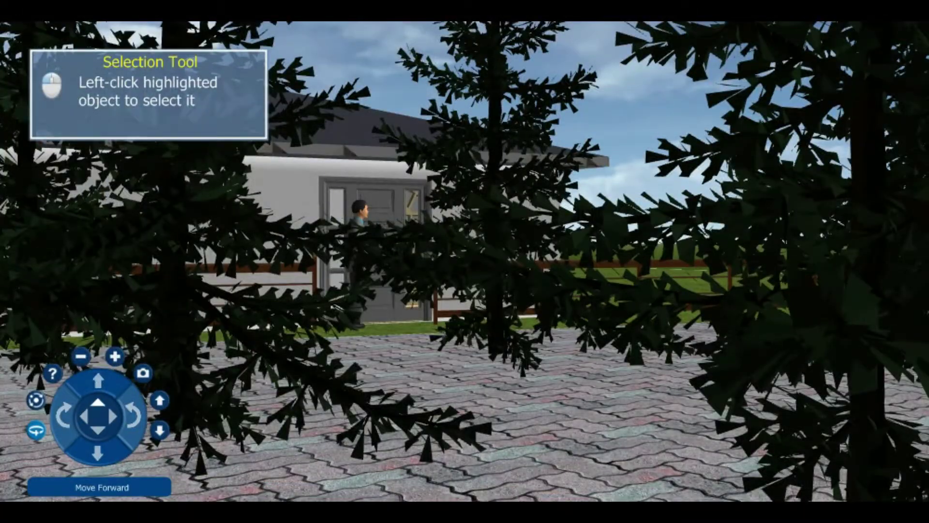
left_click(98, 402)
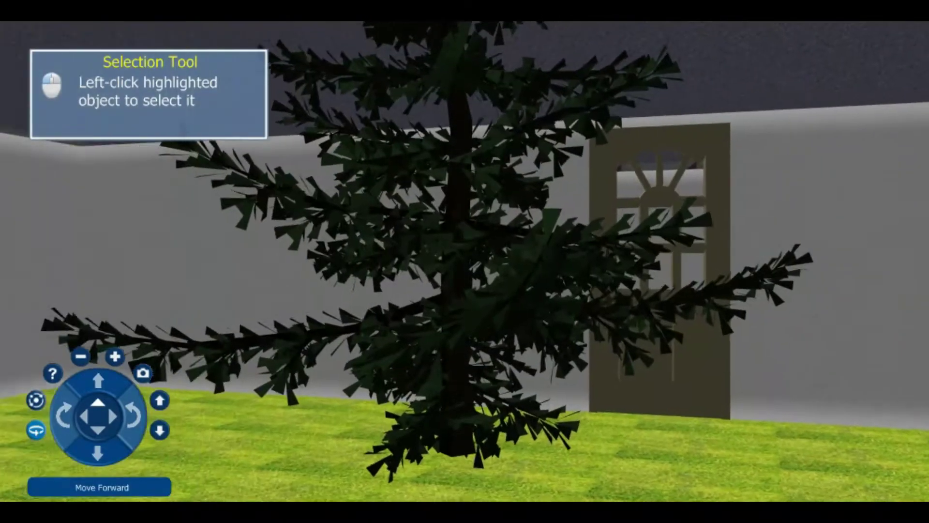
key("d")
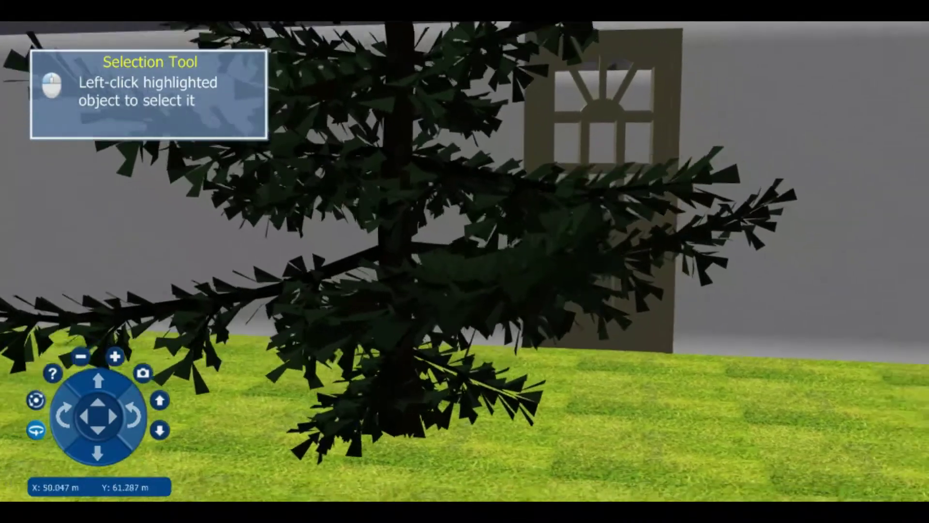
key("Left")
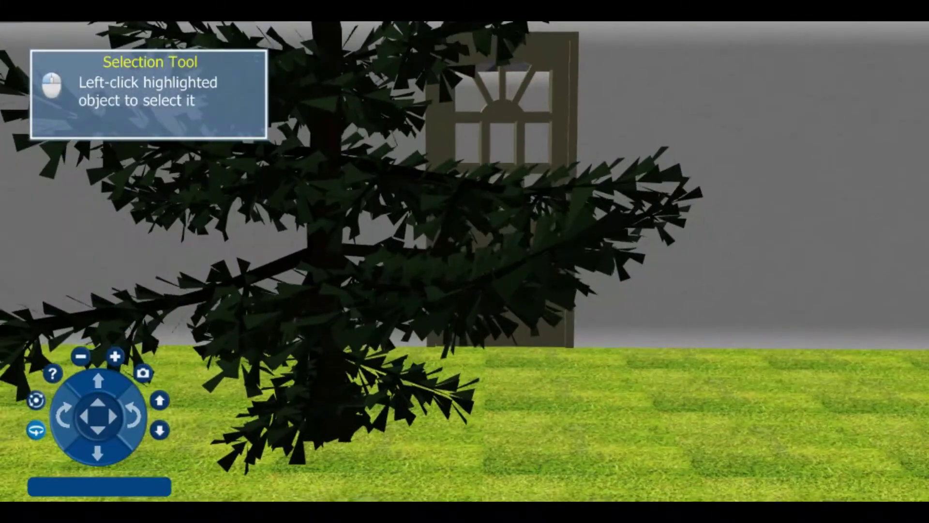
key("Down")
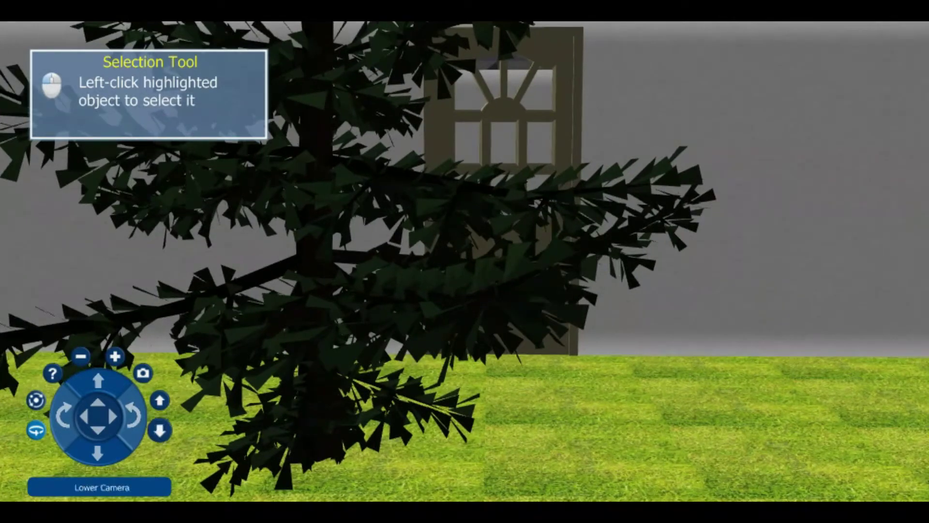
key("Page_Up")
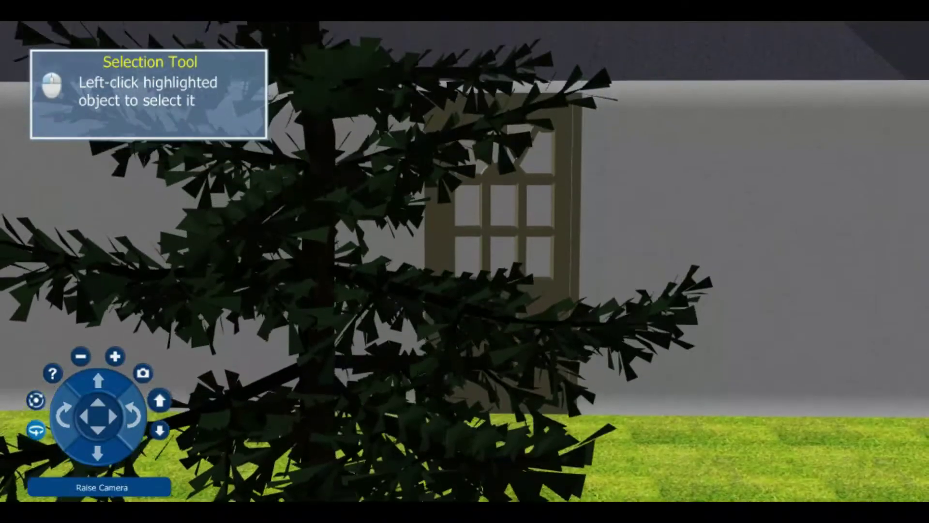
key("Page_Up")
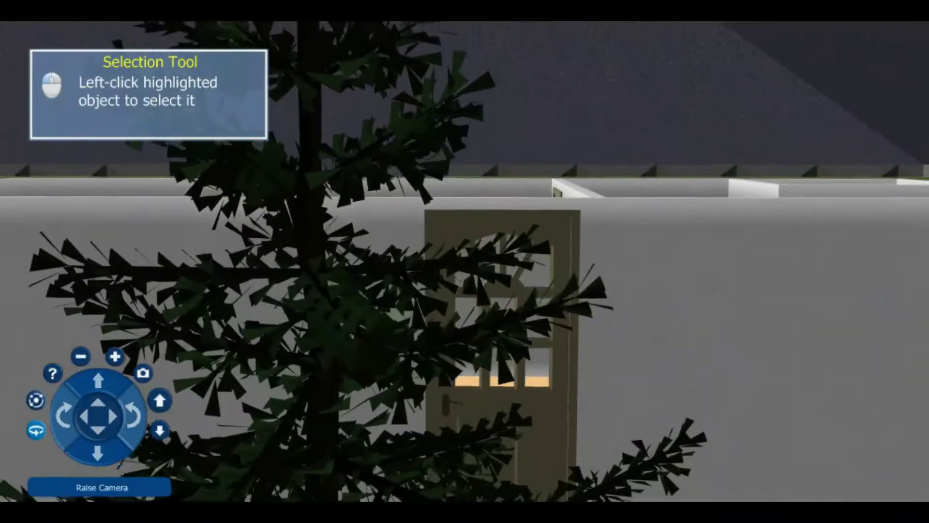
key("Page_Up")
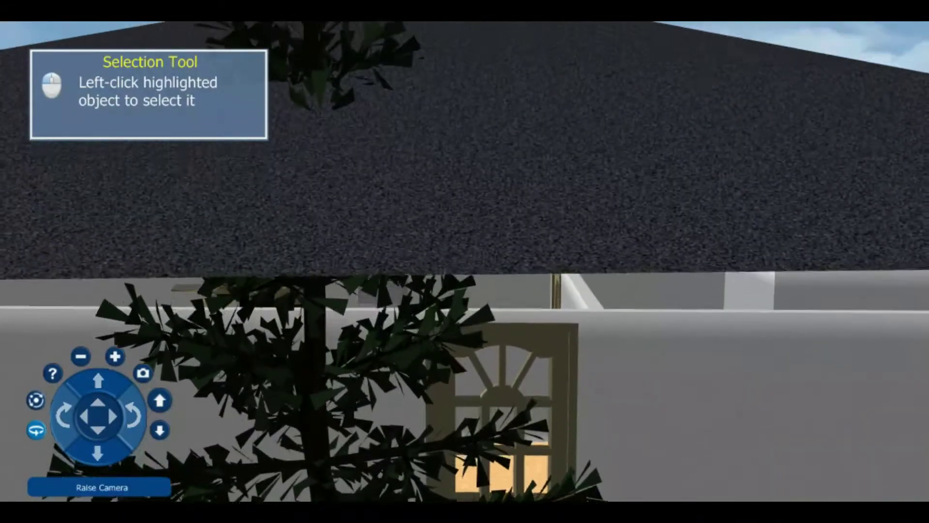
key("Page_Up")
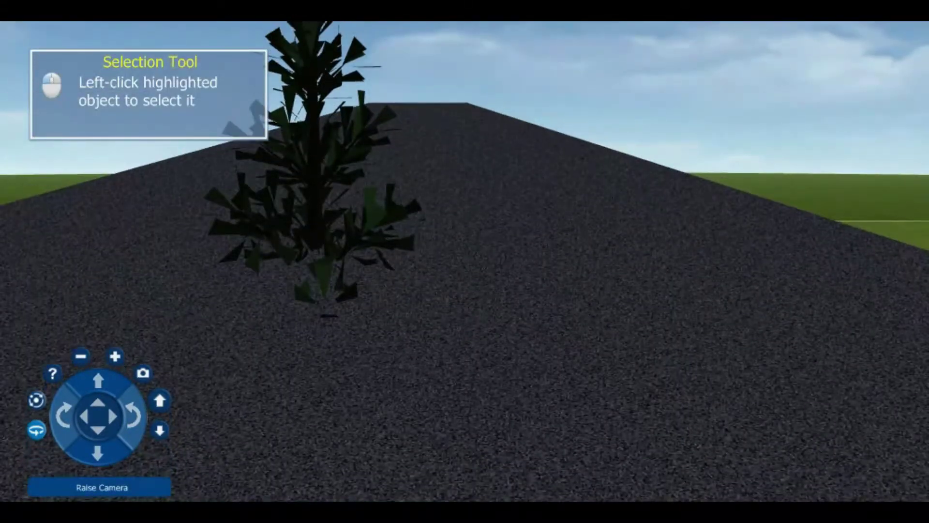
- Tour the house from its roof through the fenced front entrance and the grass-floored tree room to the inner bedroom door
key("Down")
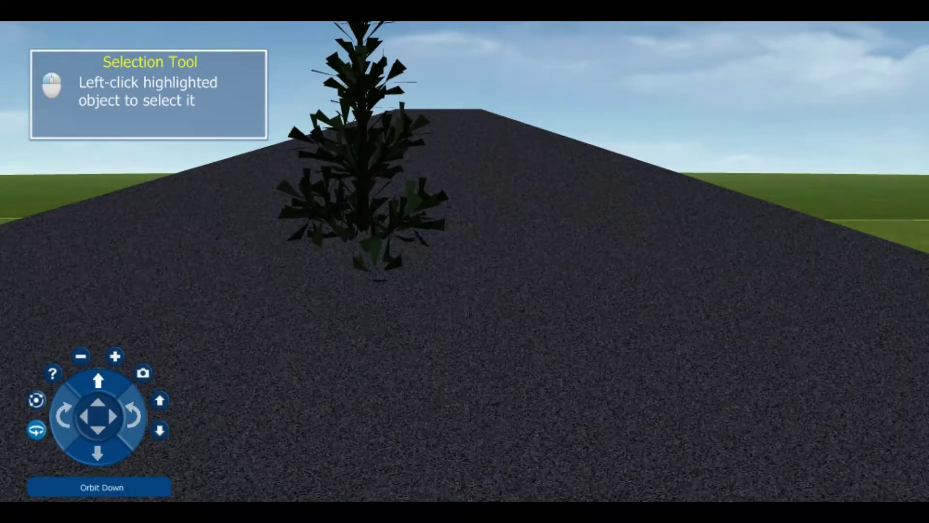
key("Page_Down")
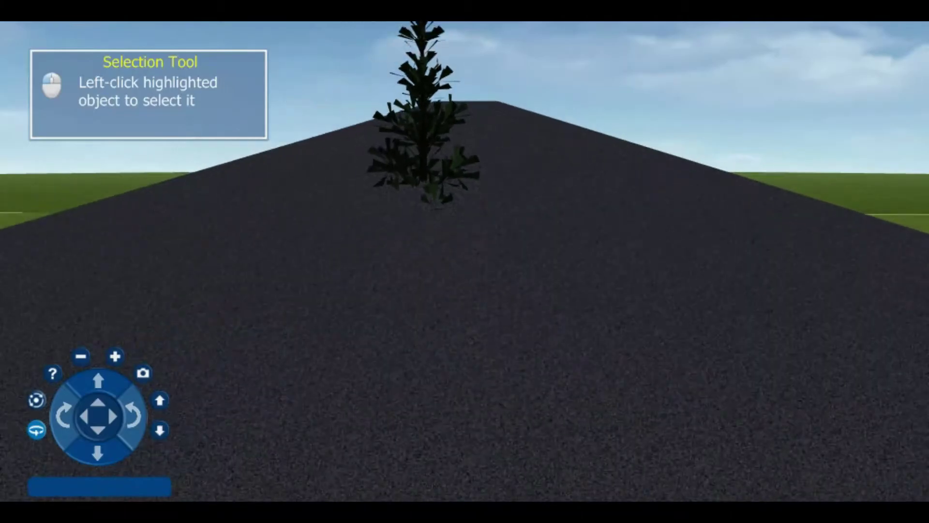
key("Page_Down")
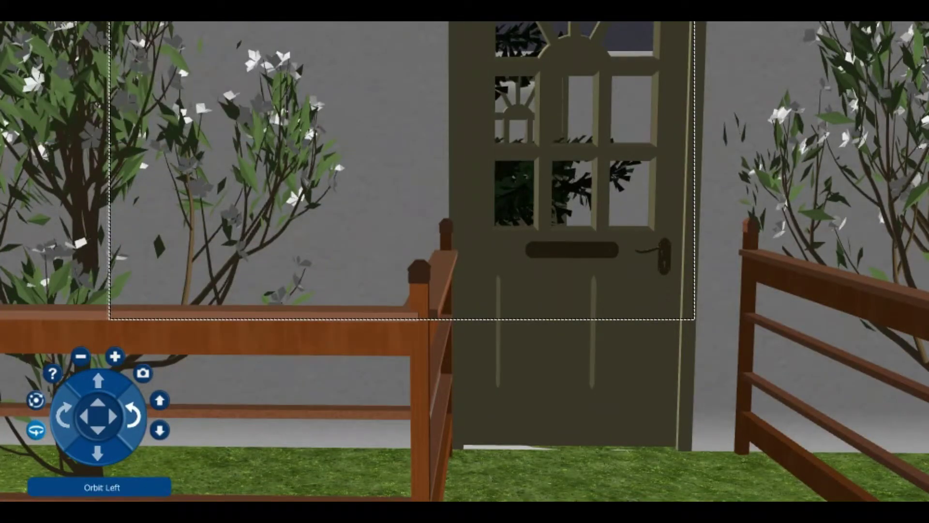
key("Up")
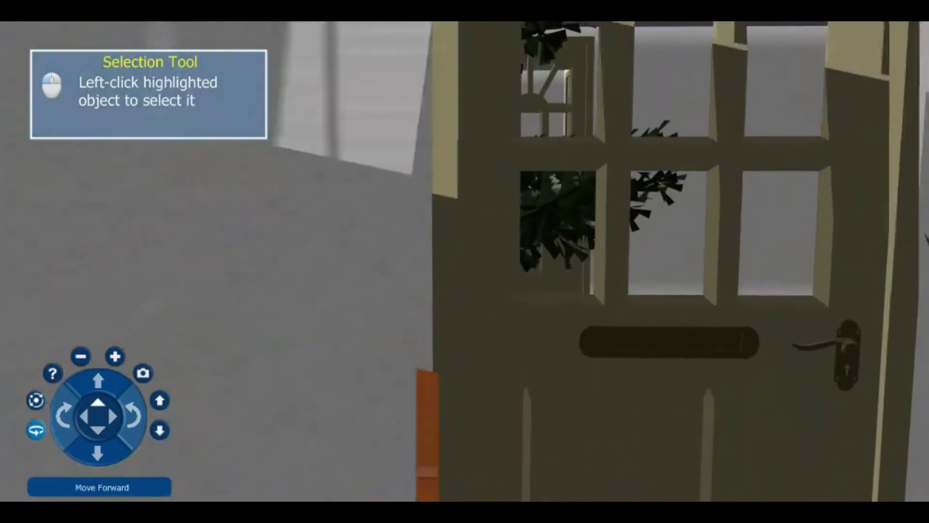
key("Up")
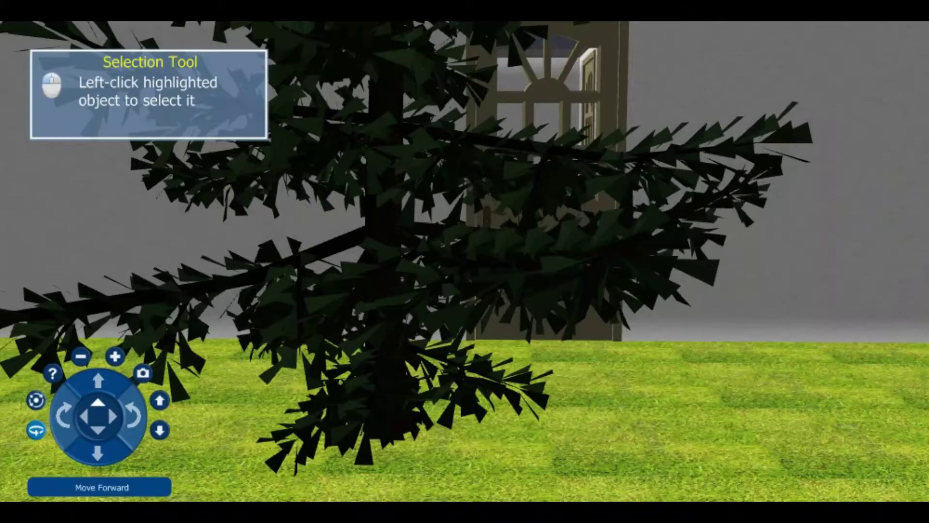
key("Up")
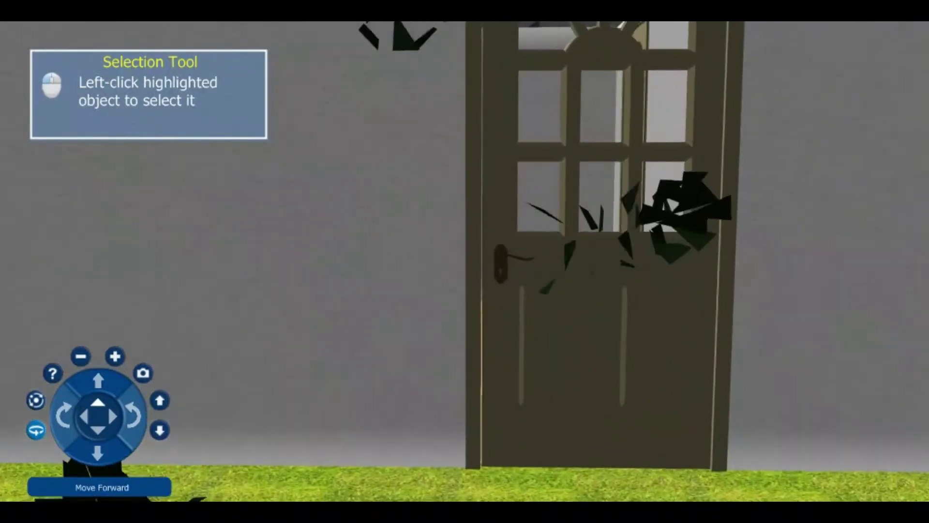
key("Up")
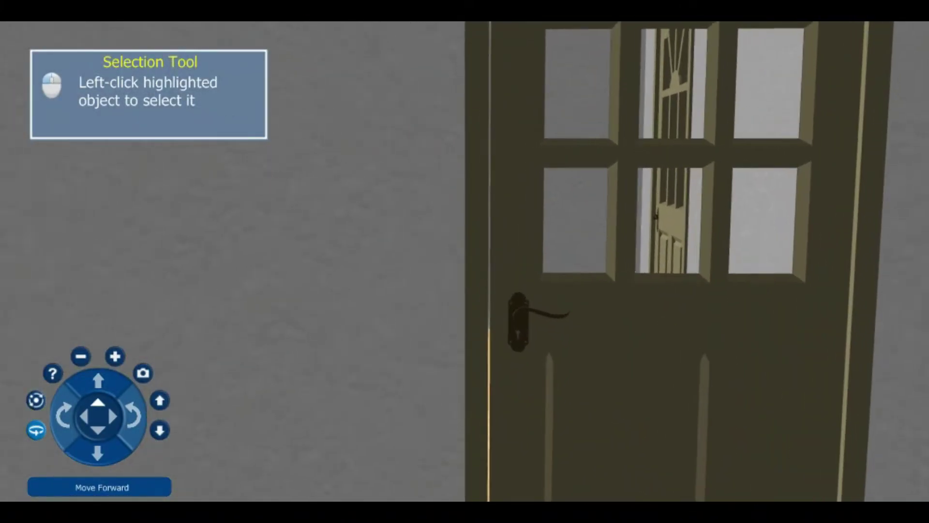
key("Up")
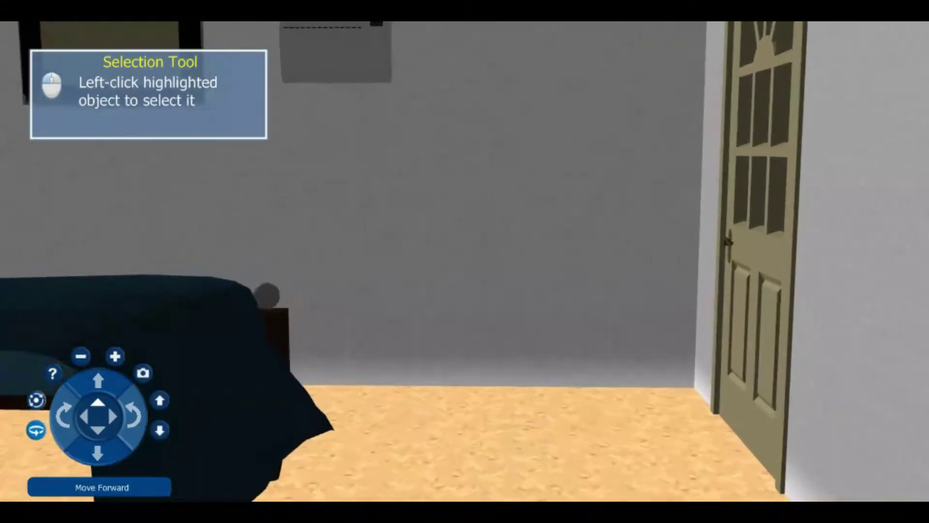
- Examine the bedroom's furnishings, including the bed, drawer desk with globe, chair and wall-mounted screen
key("Left")
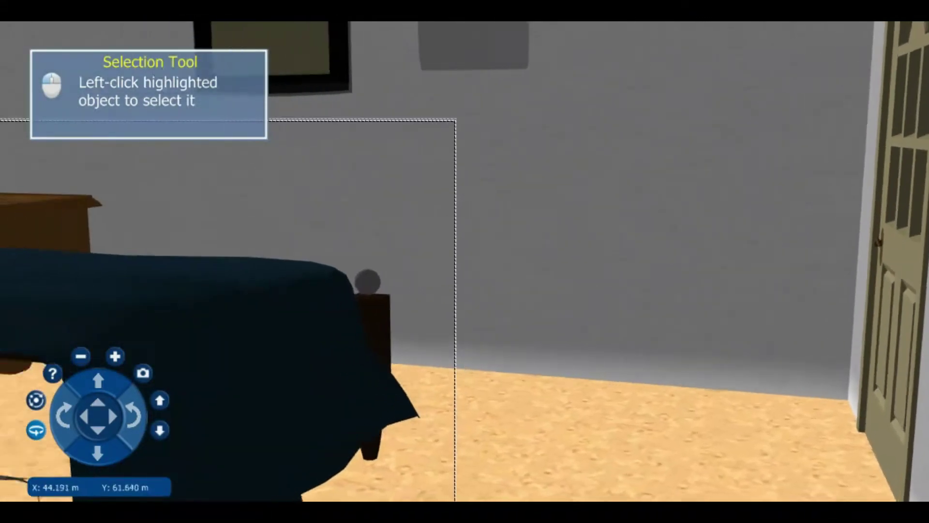
key("Left")
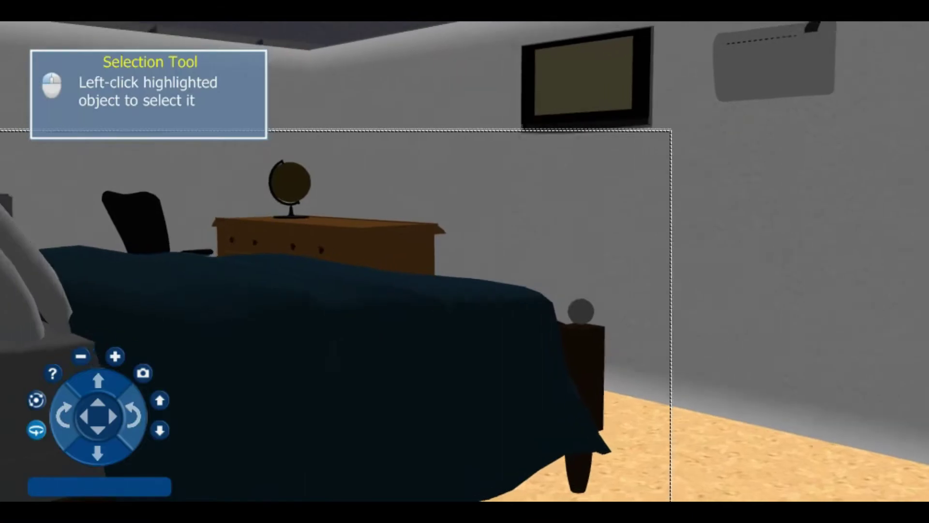
key("Left")
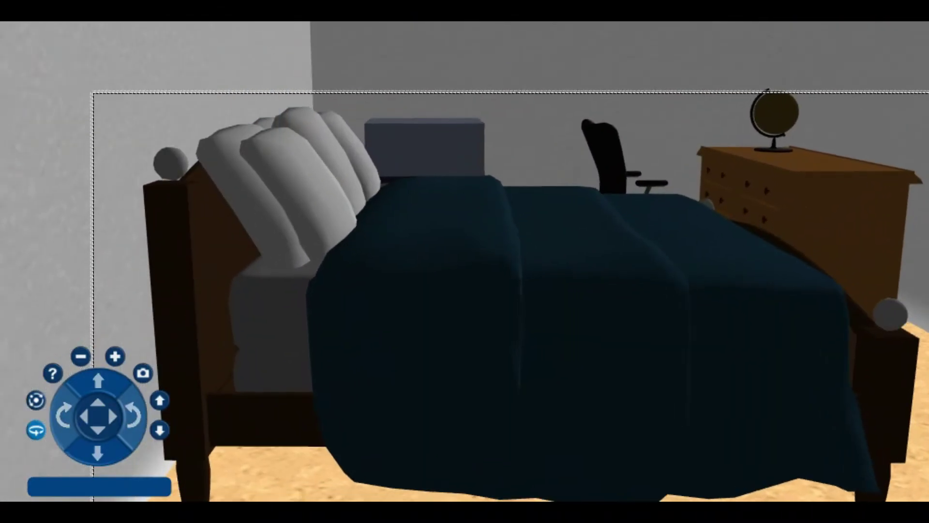
key("Down")
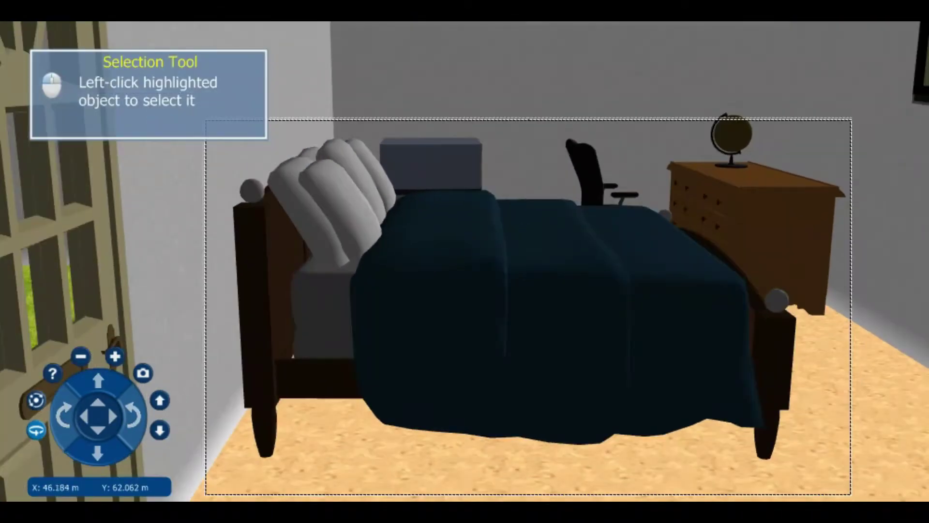
key("Left")
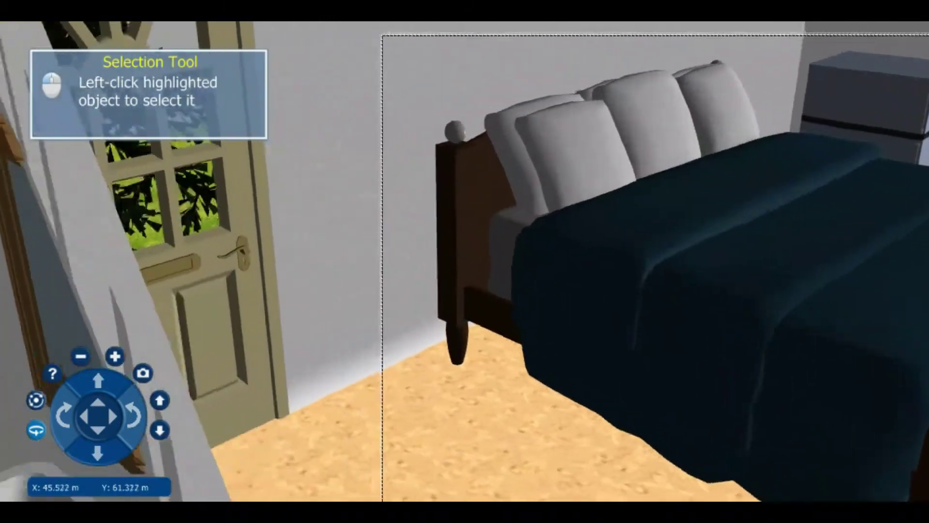
- Inspect the washroom from several angles, including the framed mirror, pedestal basin, potted plant and standing man
key("Down")
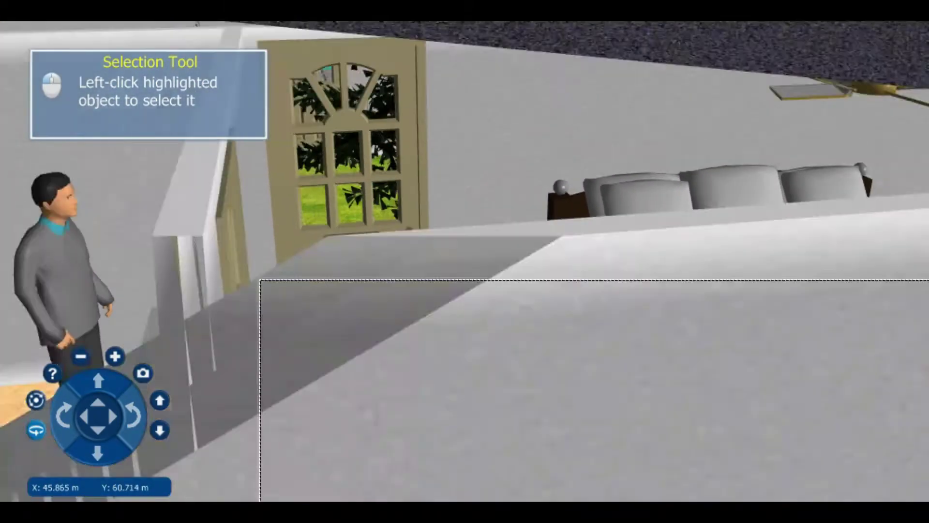
key("Down")
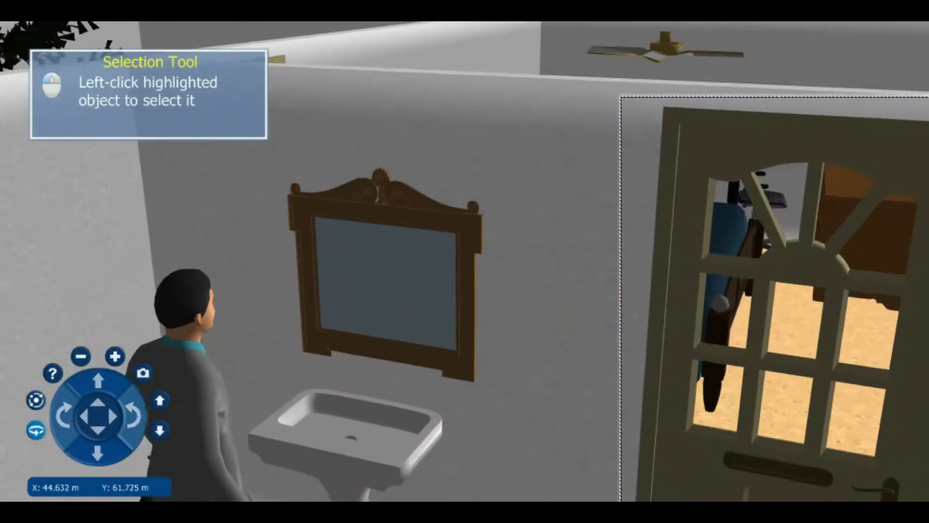
key("Up")
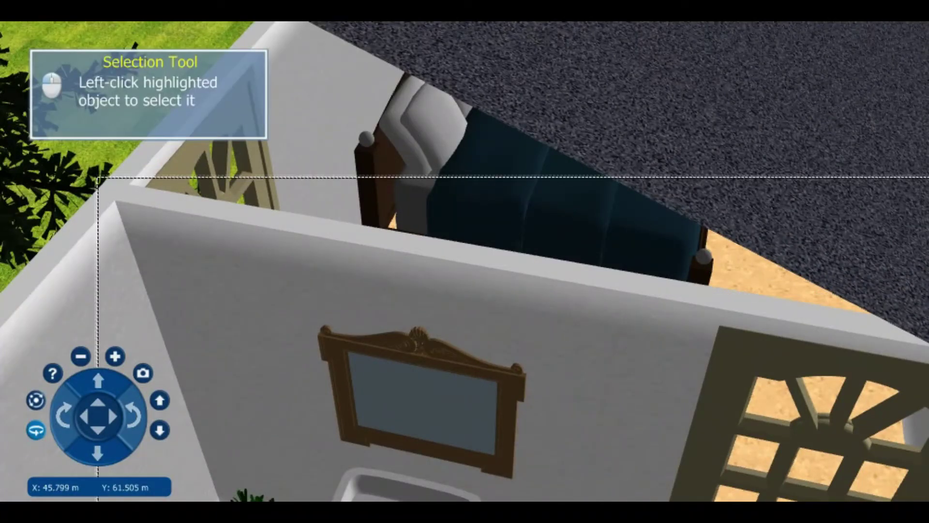
key("Left")
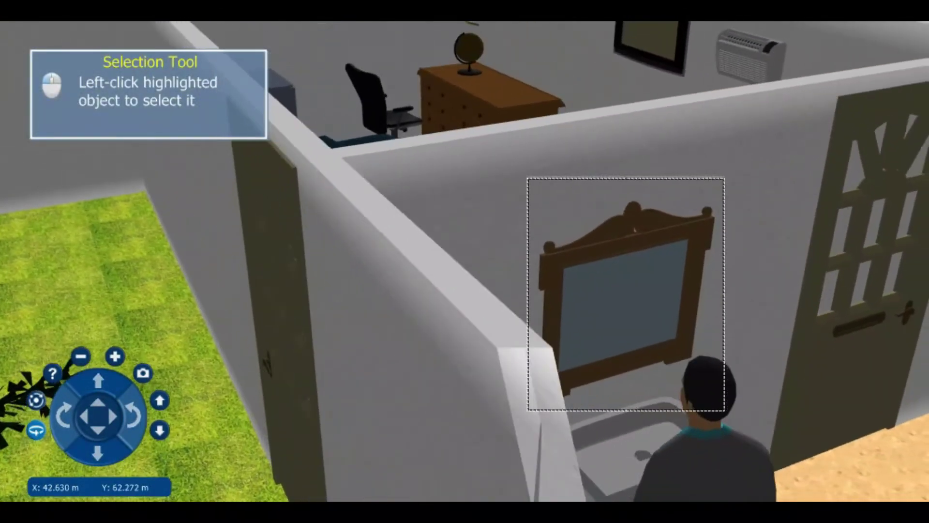
middle_click_drag(635, 230, 535, 193)
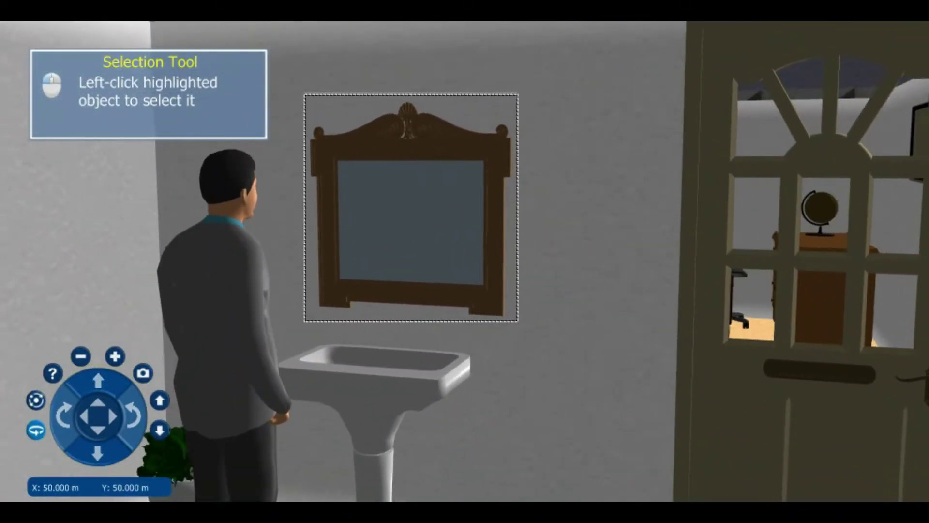
middle_click_drag(484, 208, 528, 203)
scroll(484, 208, "down", 3)
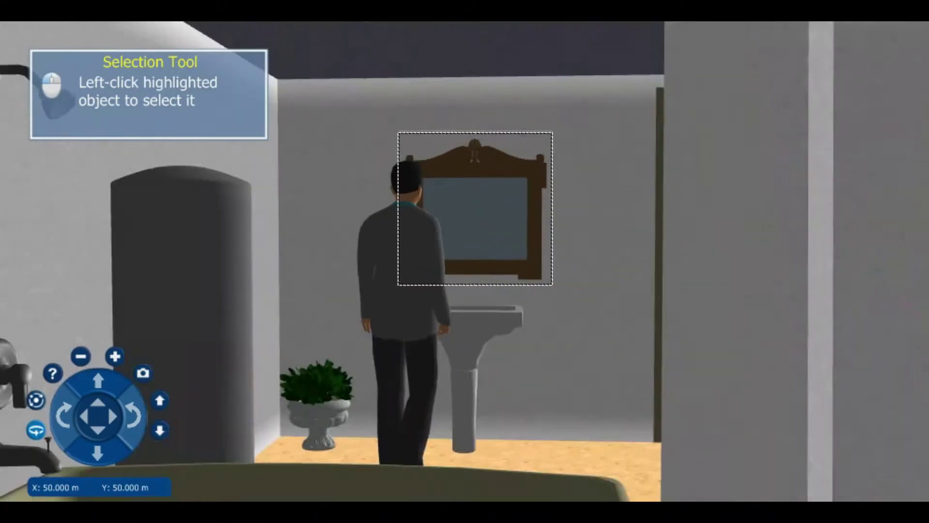
scroll(484, 334, "down", 3)
middle_click_drag(484, 334, 184, 305)
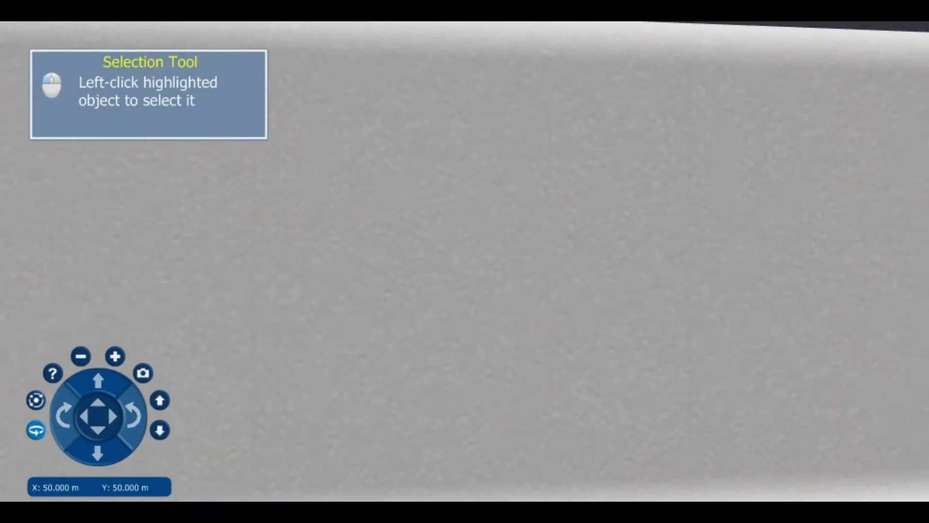
- Leave the interior and view the house from above together with the fenced tree grove and present box
middle_click_drag(465, 290, 184, 290)
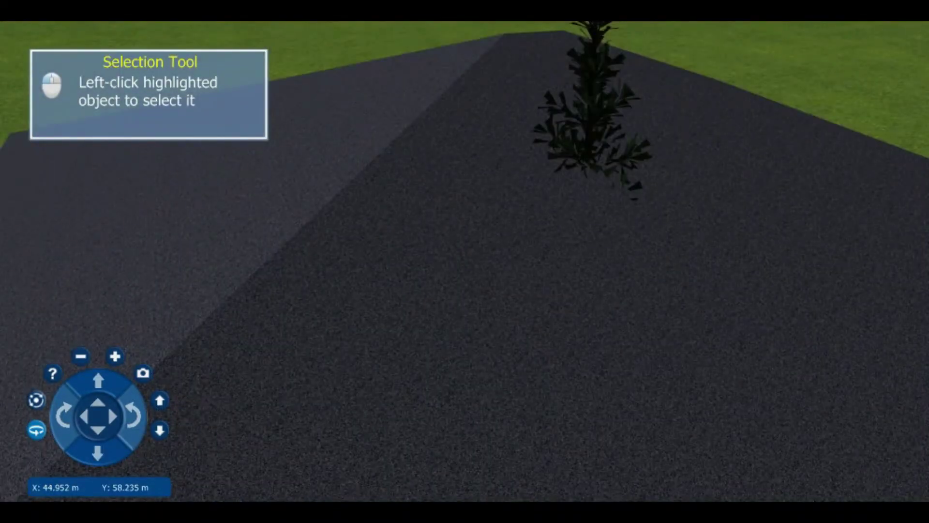
scroll(508, 246, "down", 8)
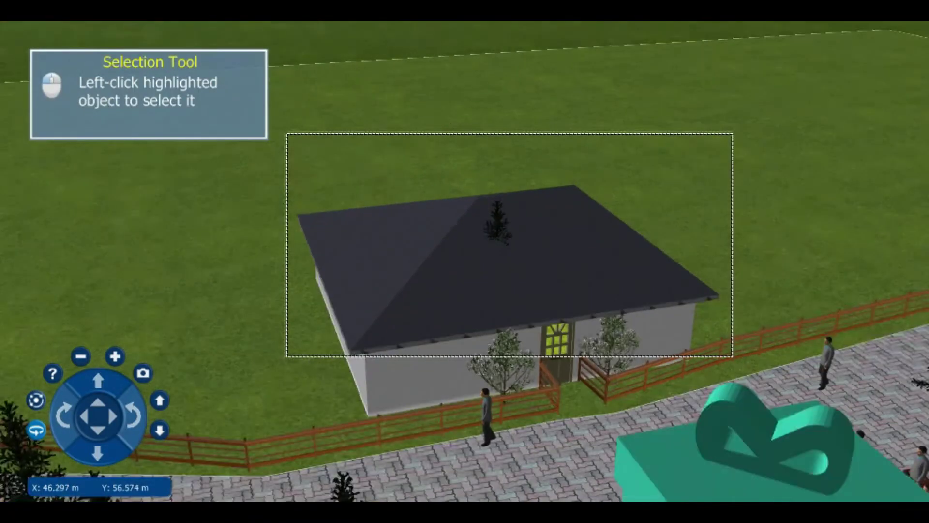
scroll(498, 246, "down", 3)
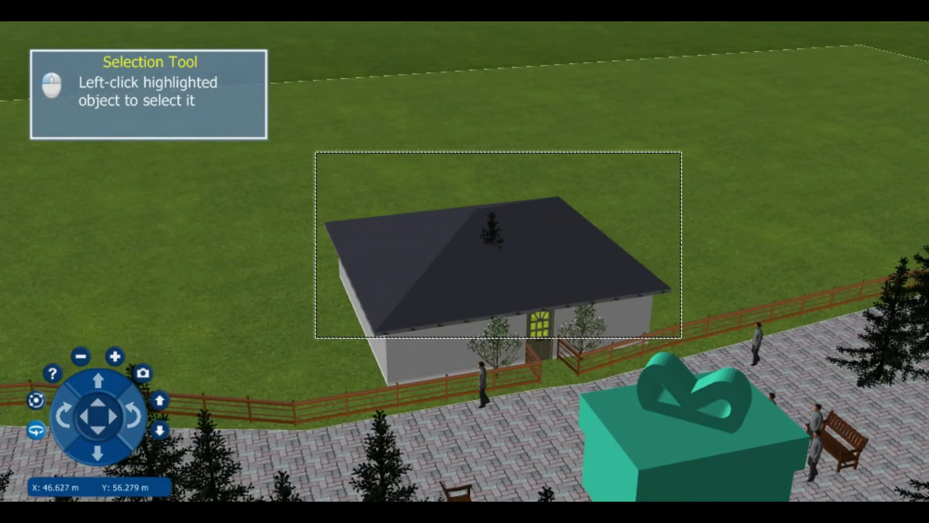
scroll(499, 246, "down", 3)
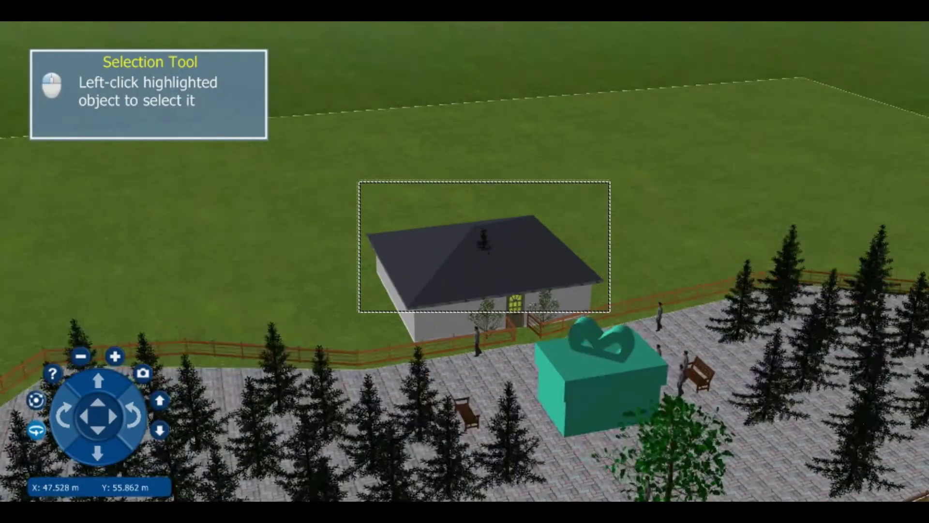
scroll(484, 247, "down", 2)
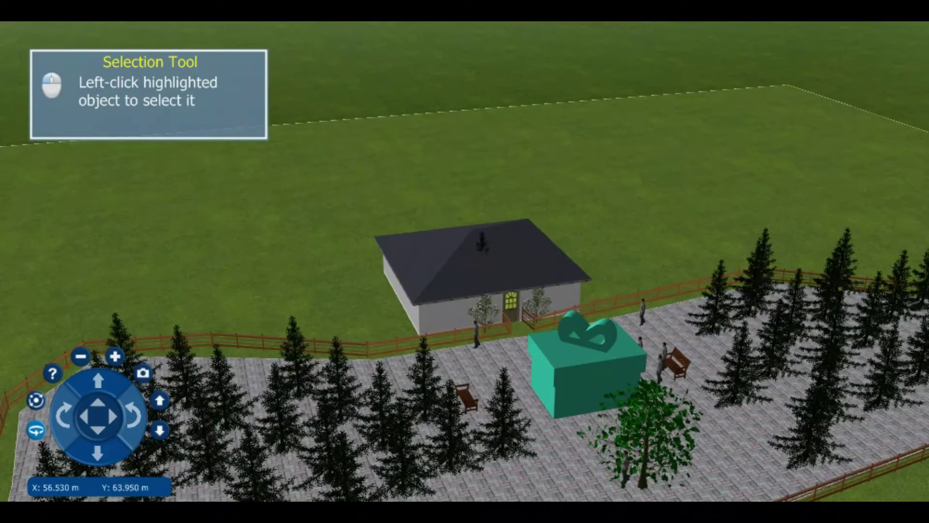
left_click(98, 430)
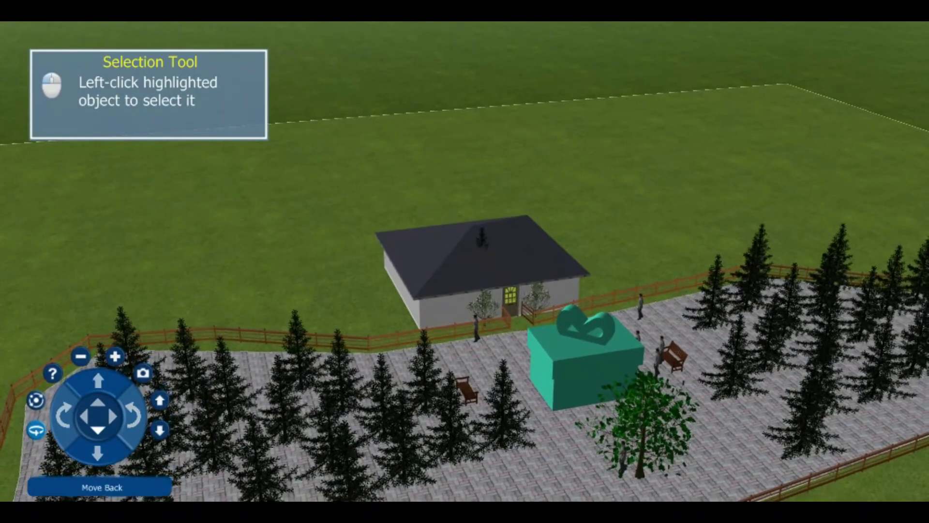